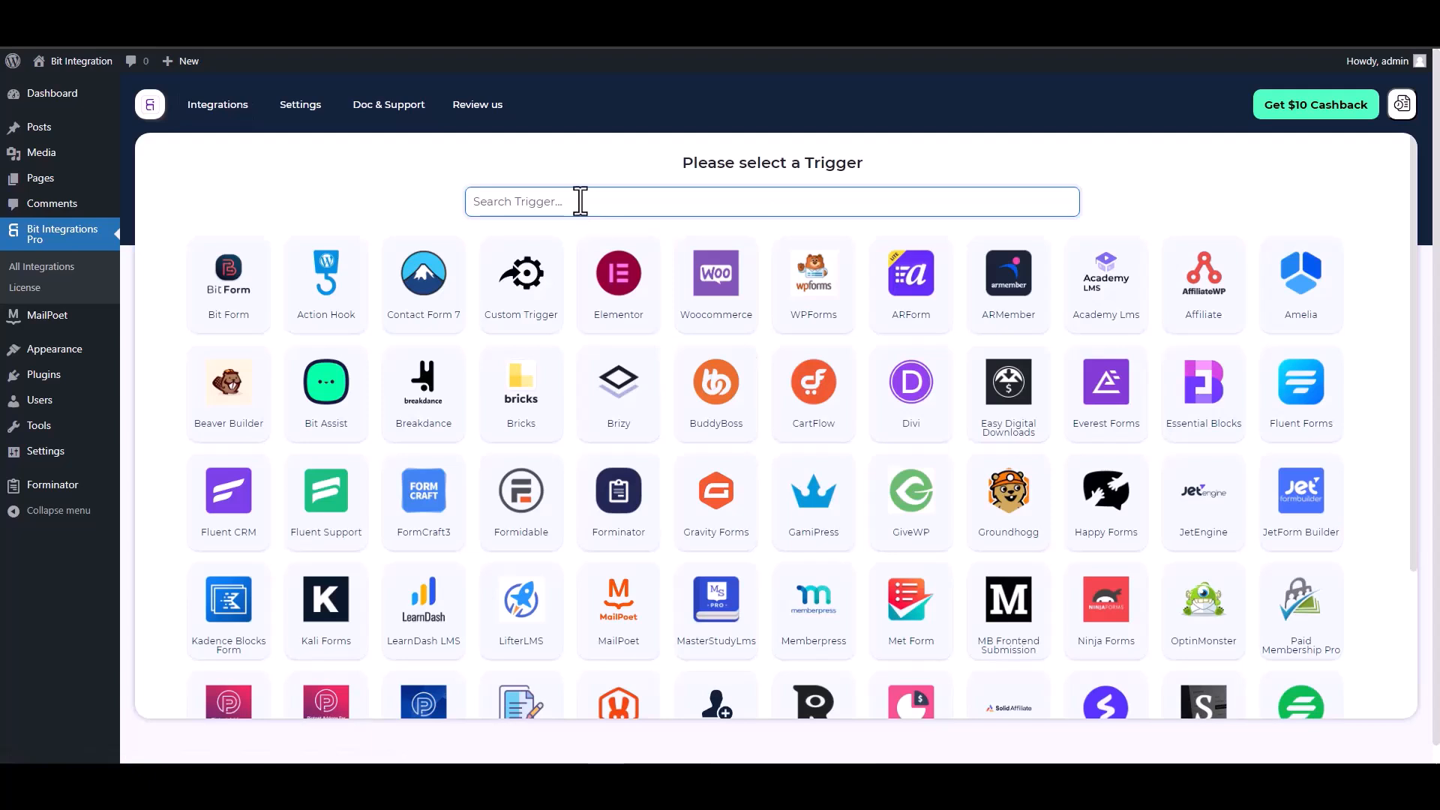
# Choose MailPoet with its Contact Form as the trigger and SyncSpider as the action.
pyautogui.write('mail')
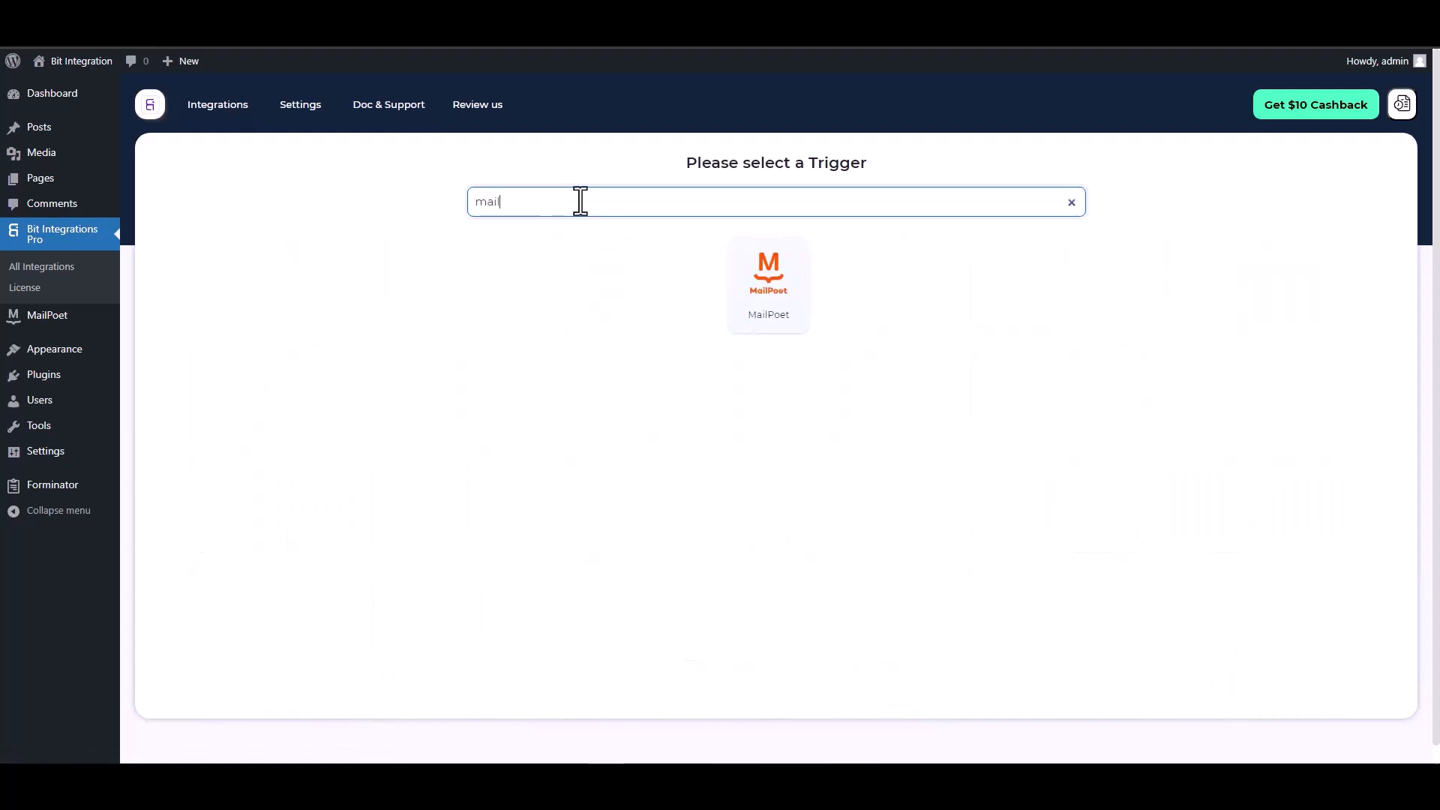
pyautogui.click(749, 289)
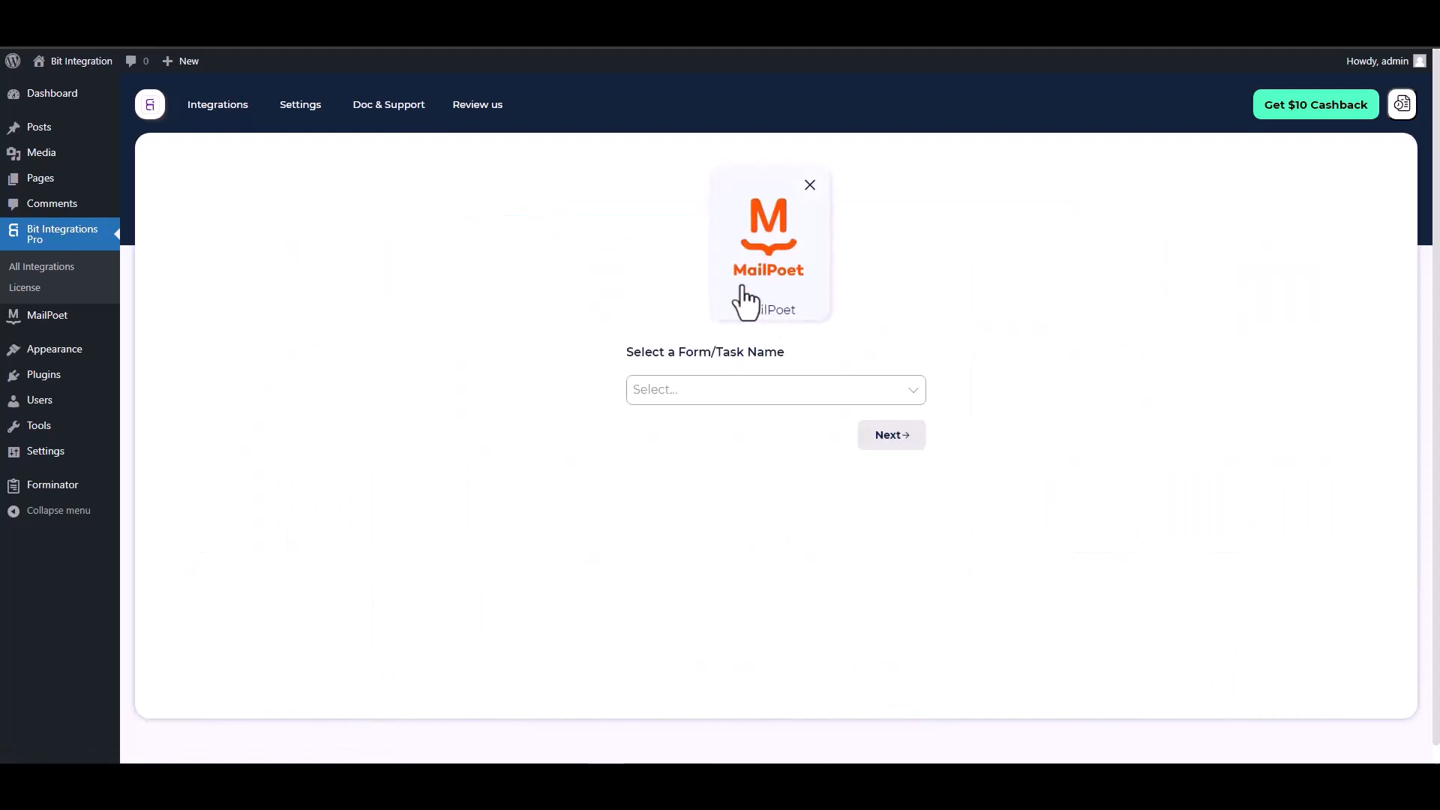
pyautogui.click(699, 390)
pyautogui.click(678, 419)
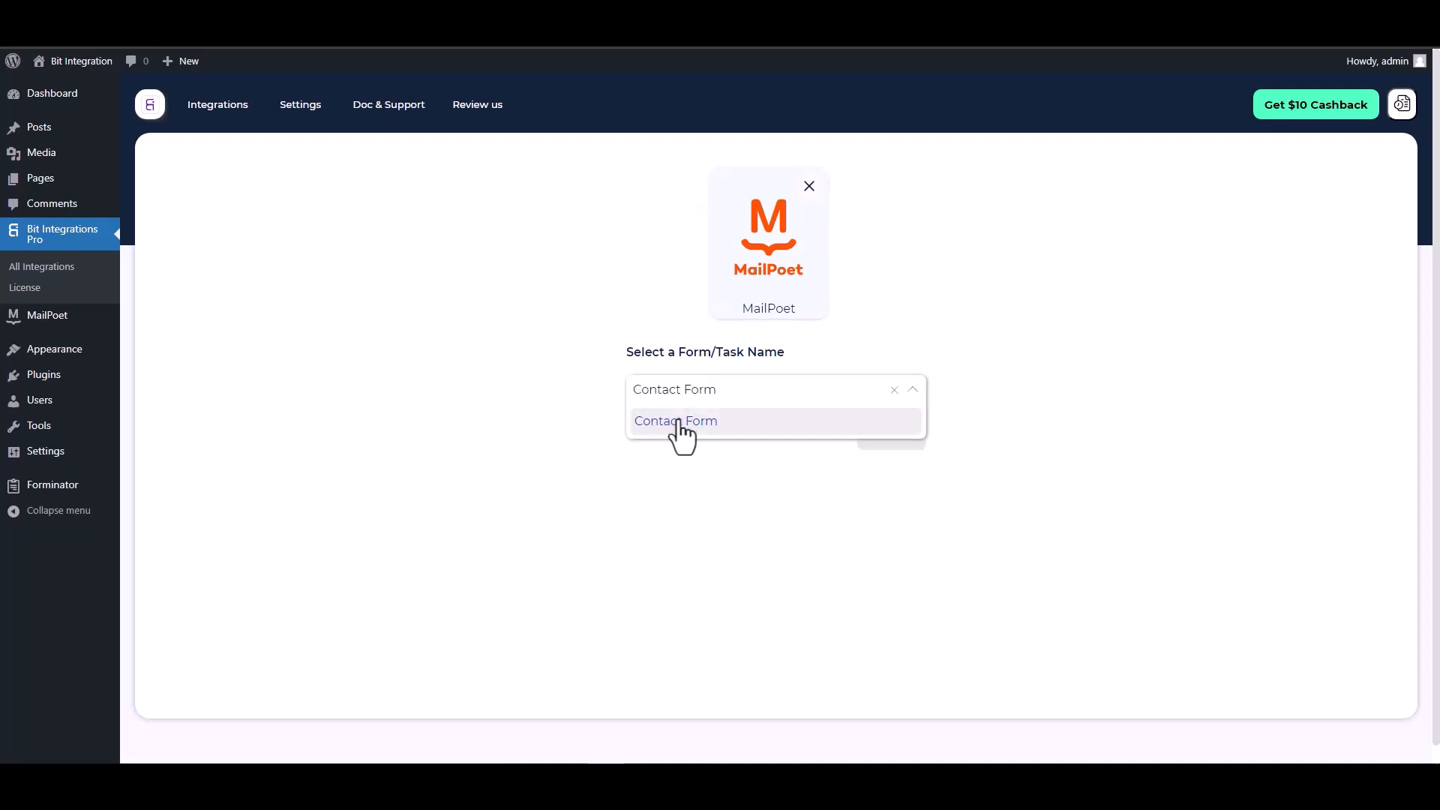
pyautogui.click(890, 437)
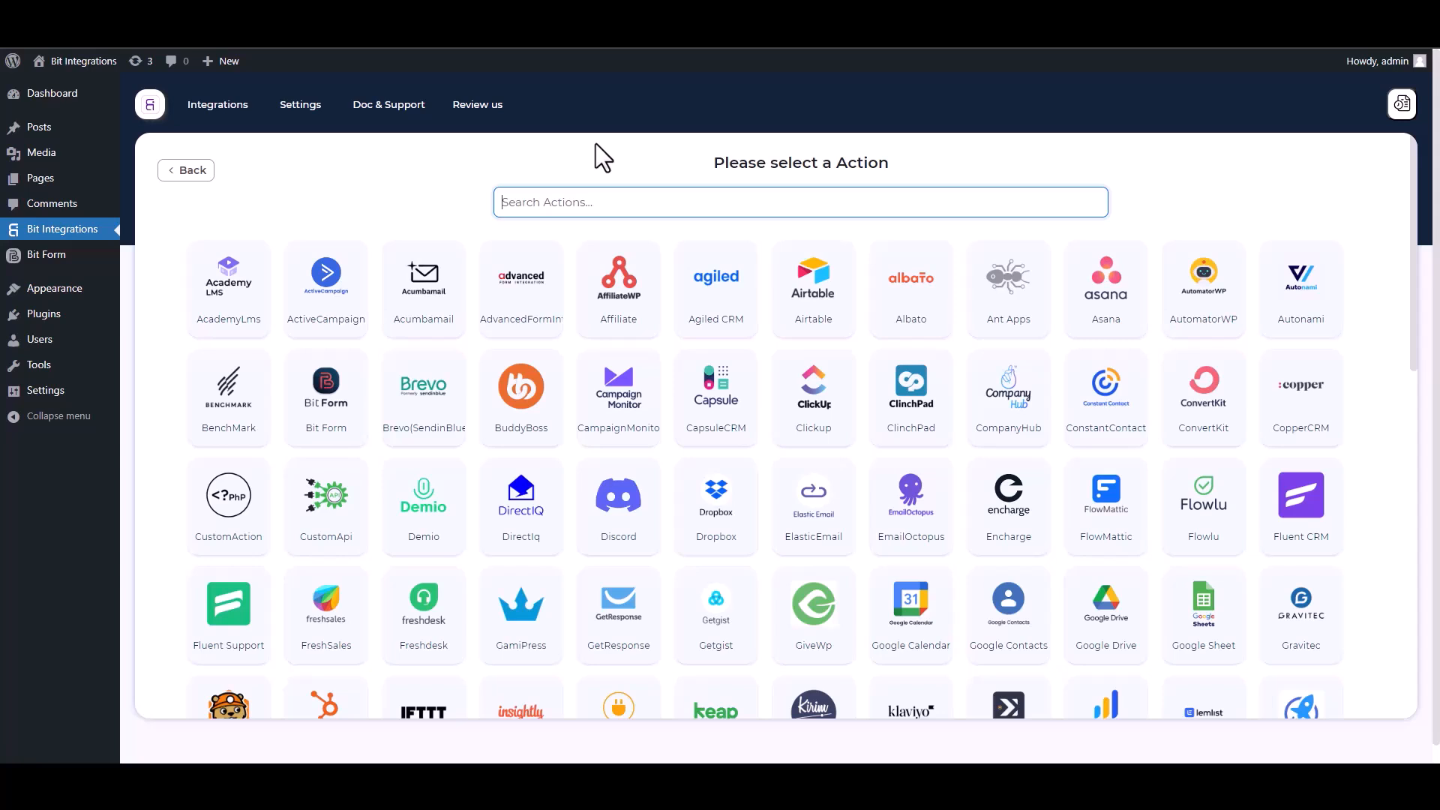
pyautogui.write('SY')
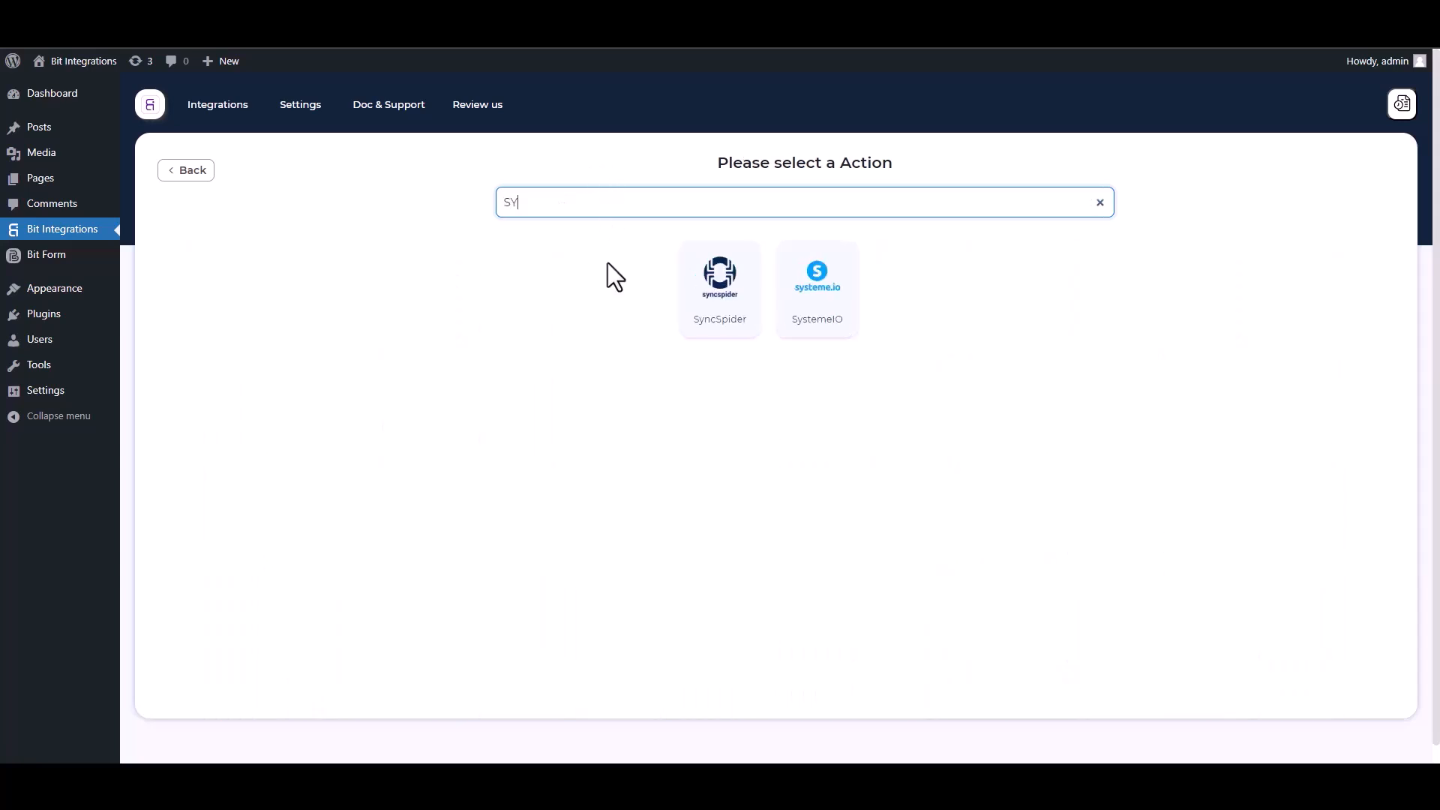
pyautogui.click(731, 315)
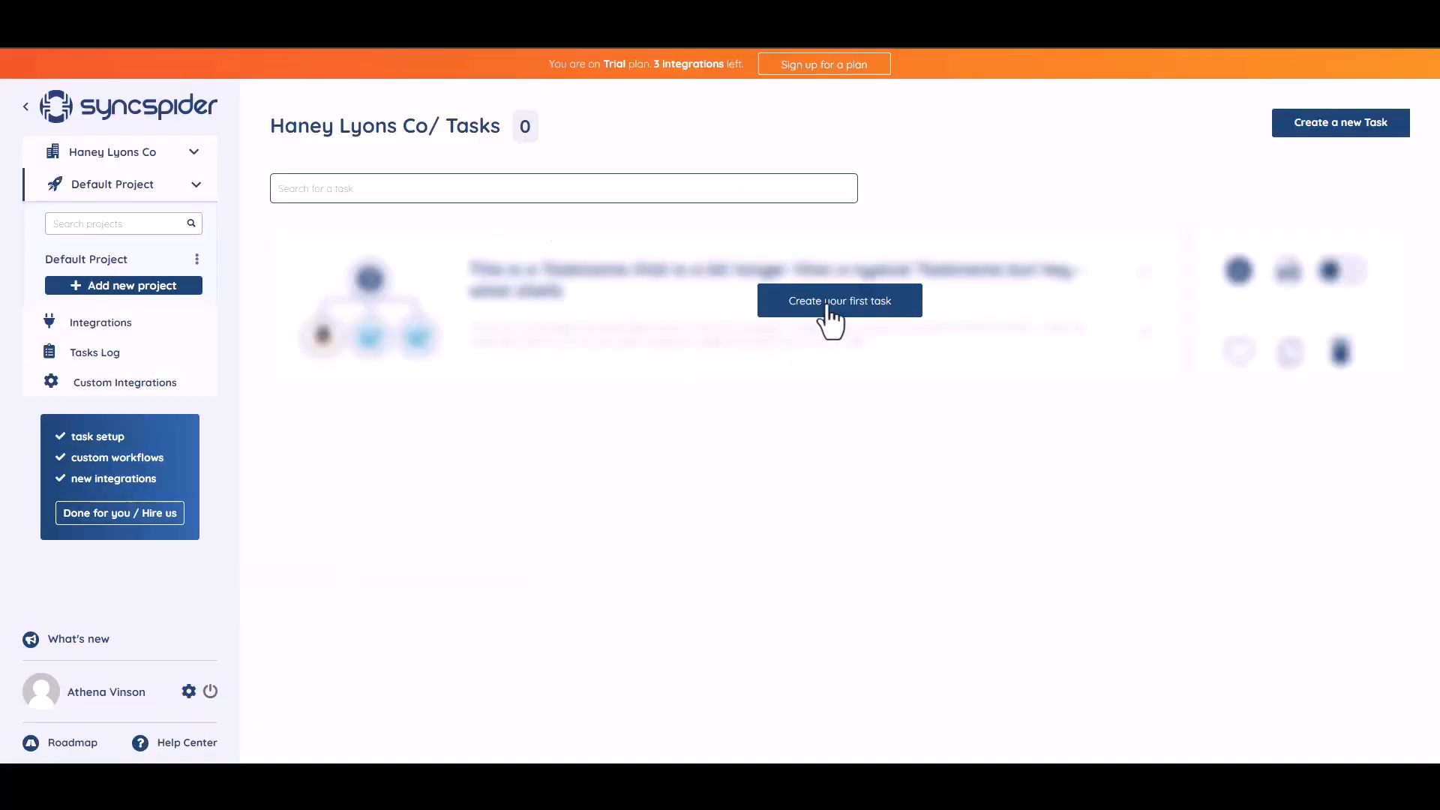
# In SyncSpider, create the first task connecting WebHooks and MailerLite, with its flow created from scratch.
pyautogui.click(829, 304)
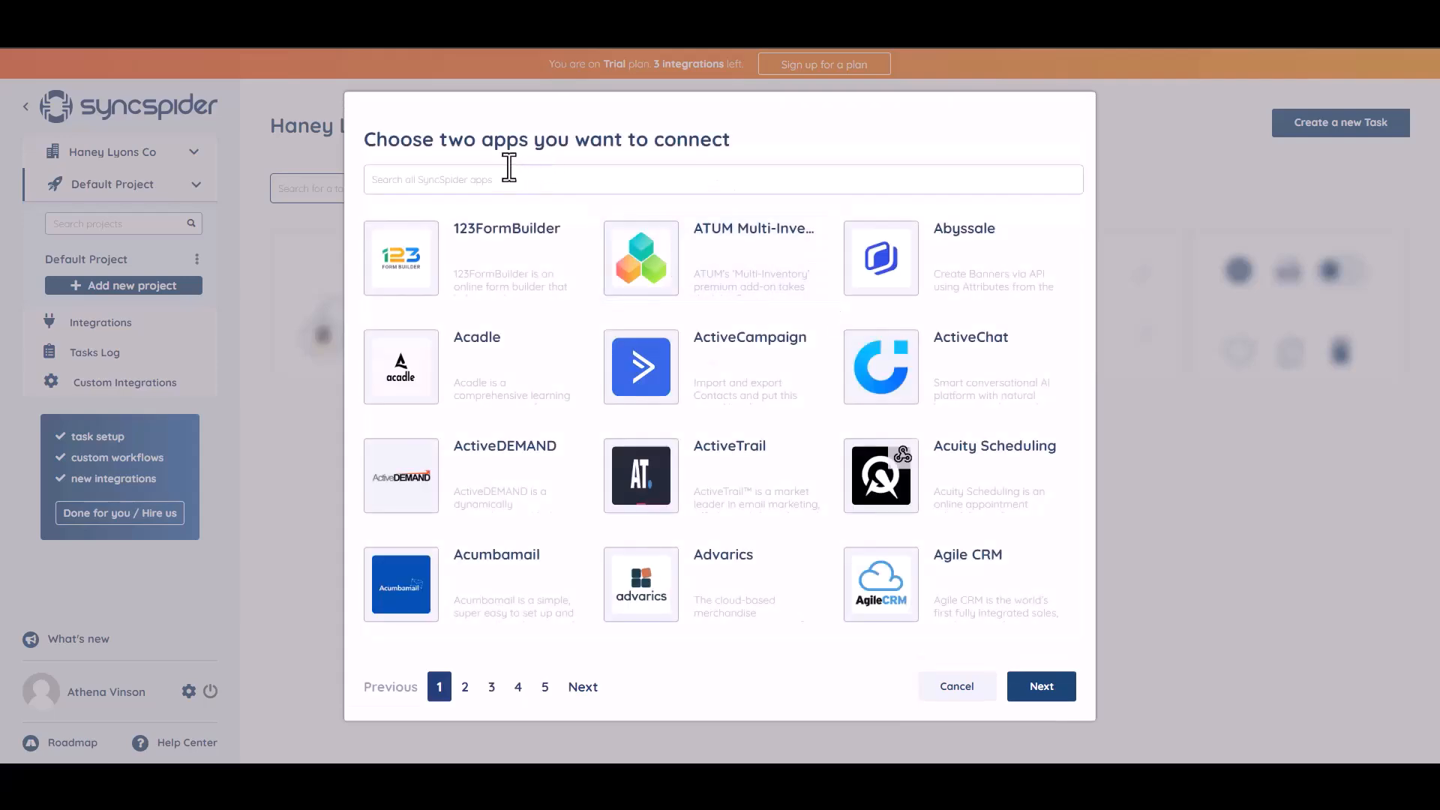
pyautogui.write('WEB')
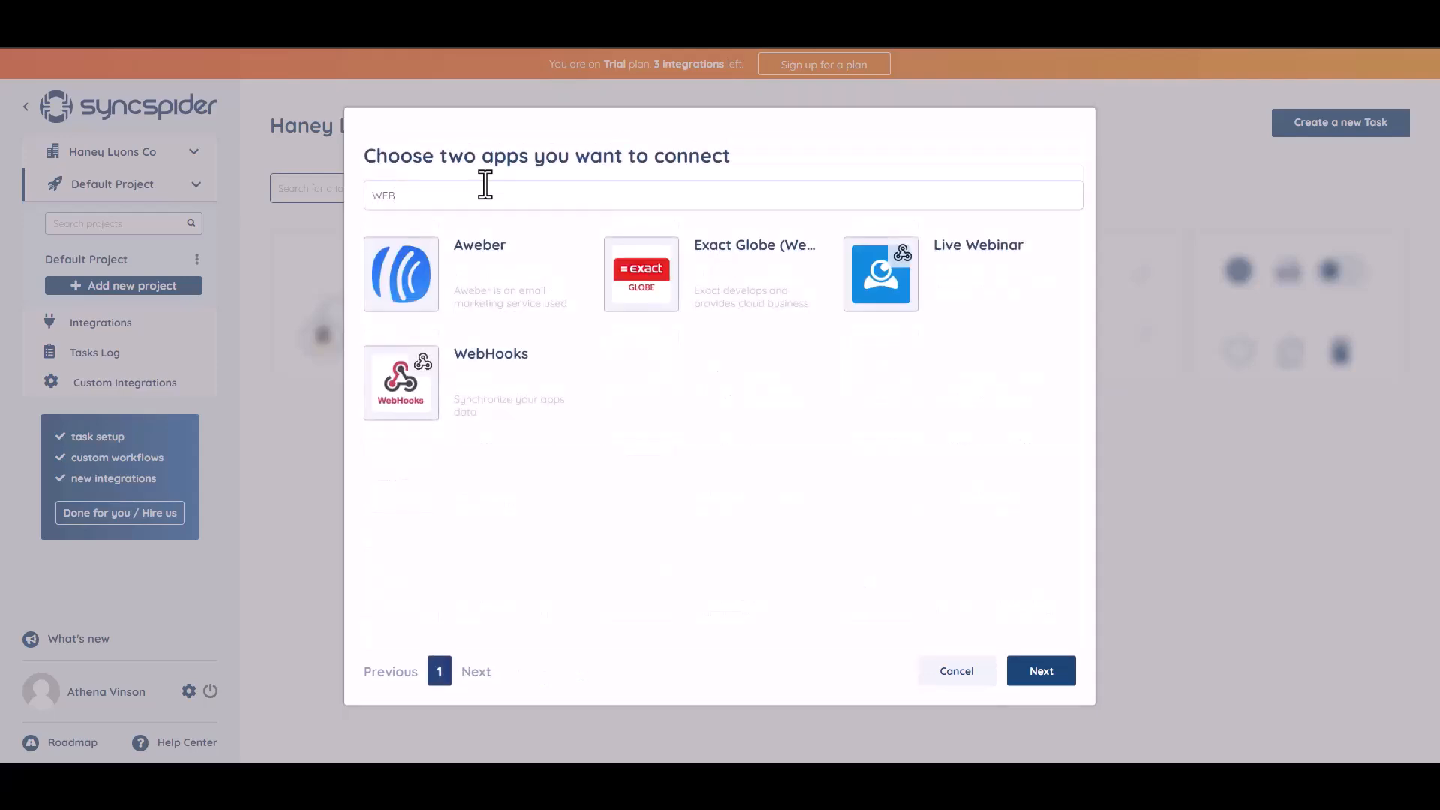
pyautogui.click(492, 384)
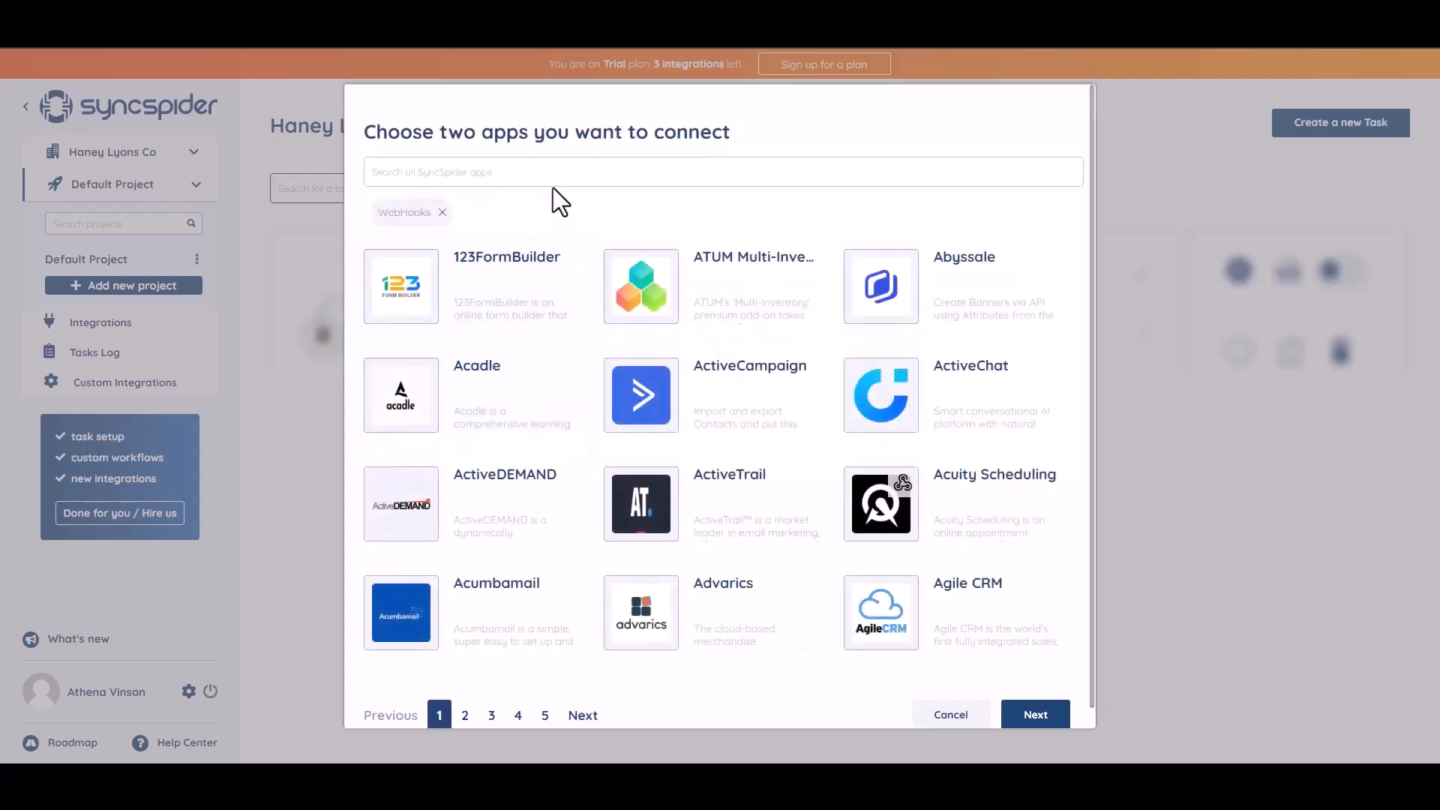
pyautogui.click(520, 171)
pyautogui.write('goog')
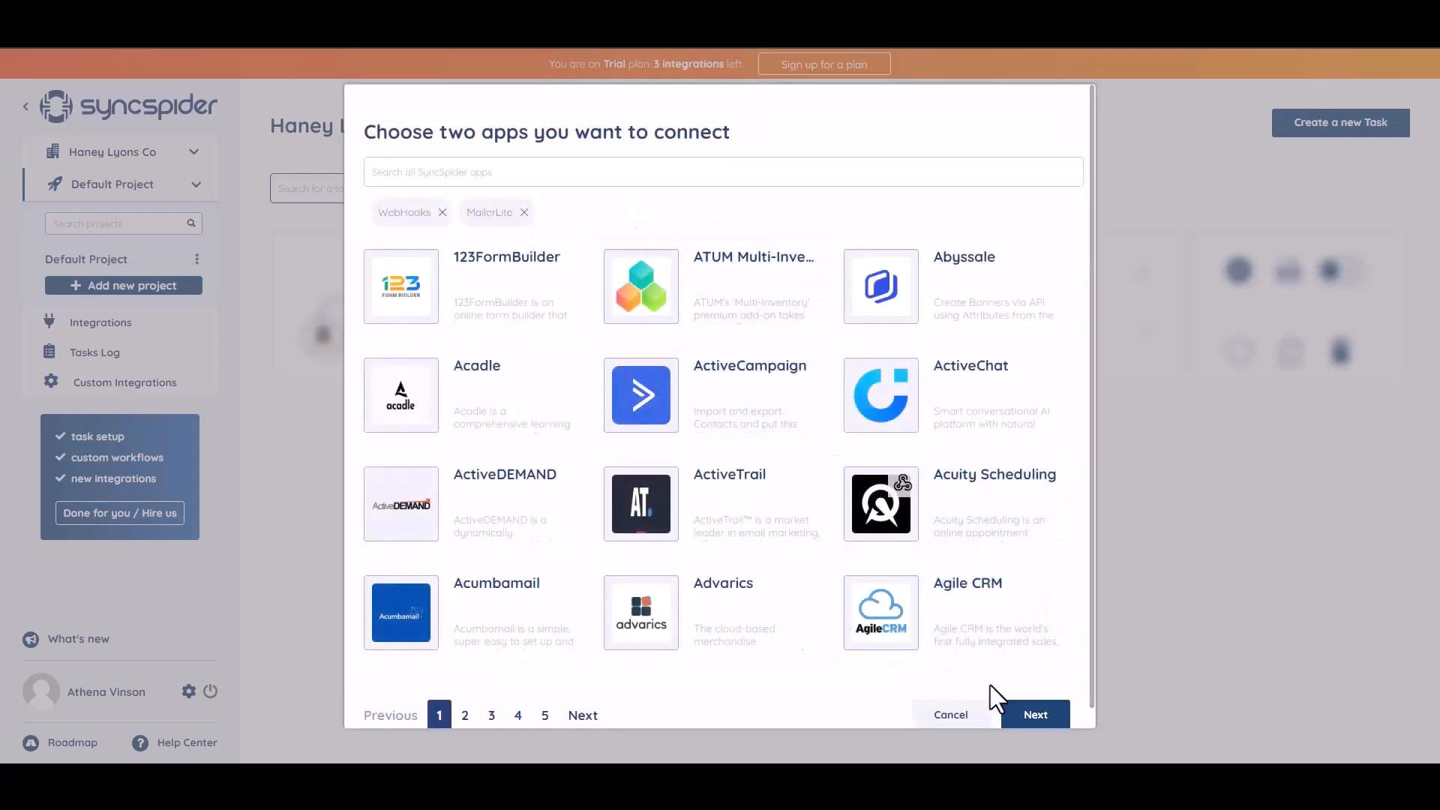
pyautogui.click(1025, 716)
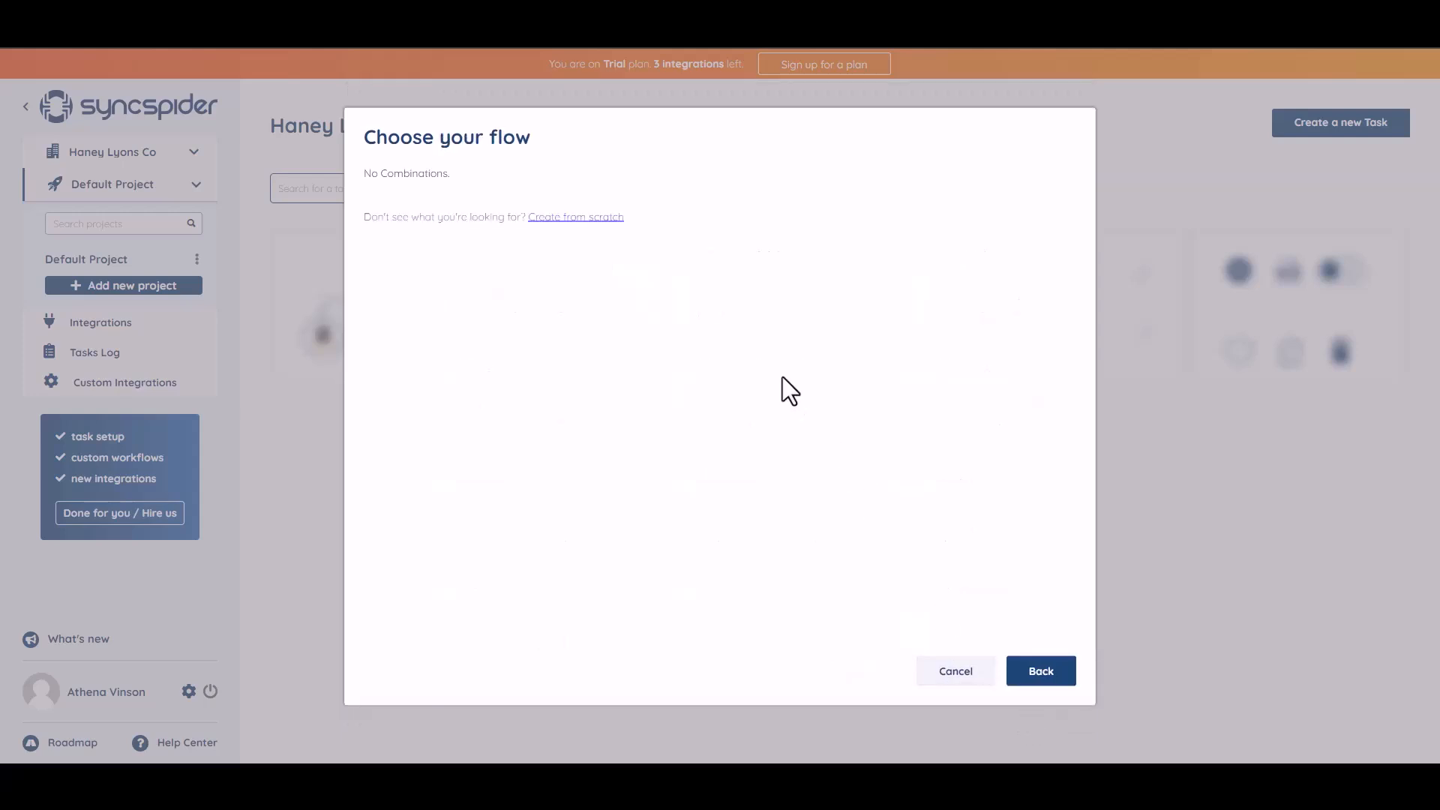
pyautogui.click(566, 218)
# Add a new WebHooks source integration named "Bit Integrations" and proceed to its webhook setup.
pyautogui.click(276, 221)
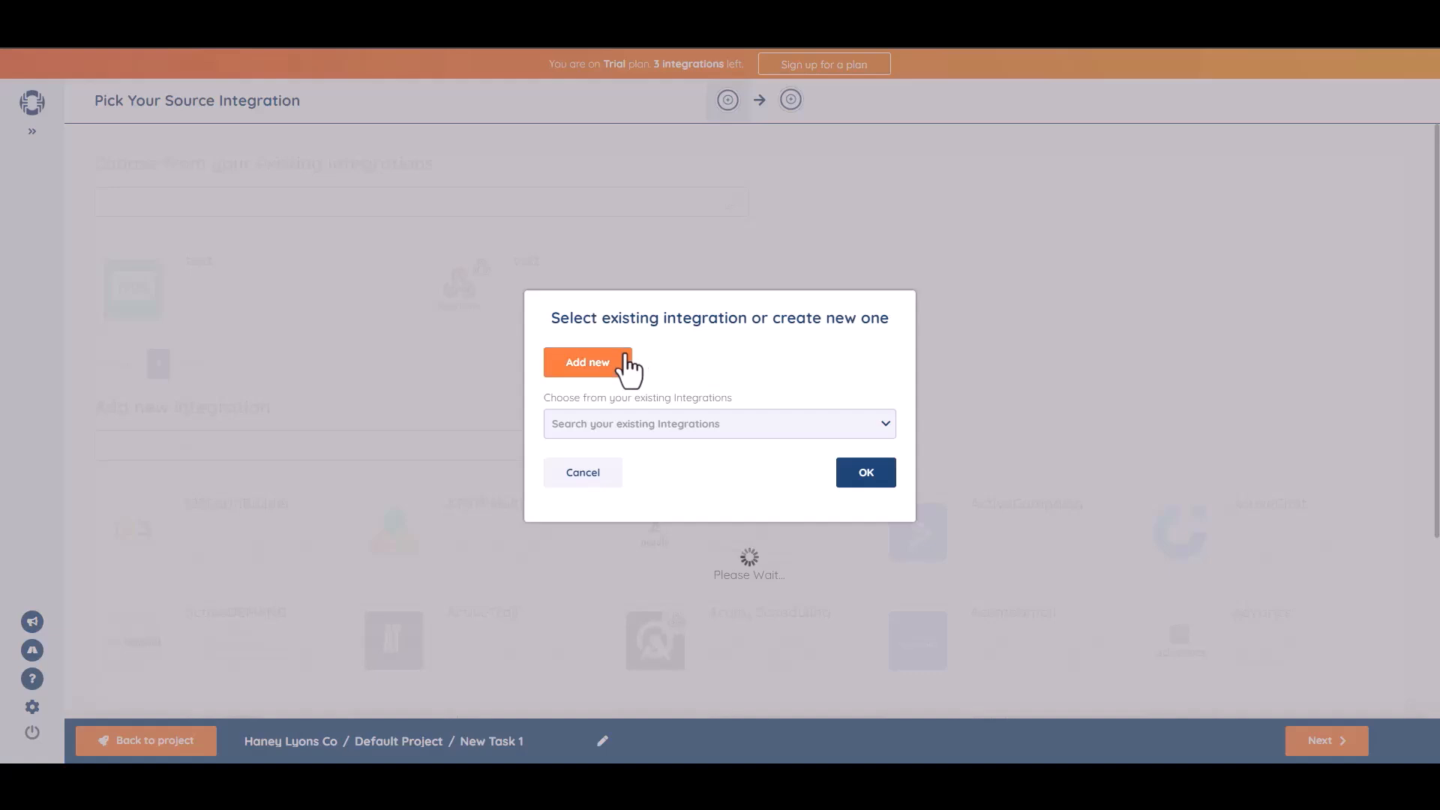
pyautogui.click(629, 367)
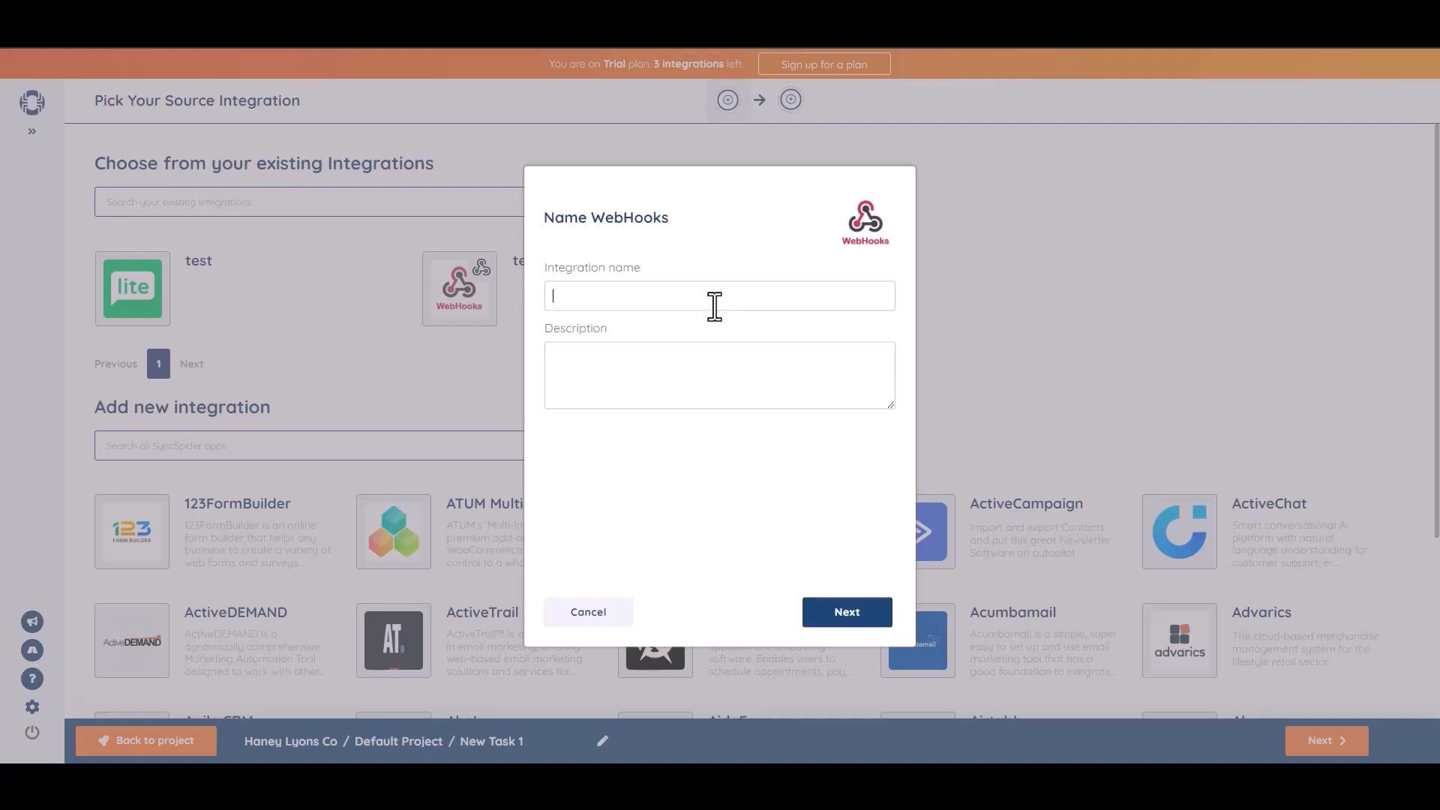
pyautogui.click(714, 306)
pyautogui.write('Bit Integrations')
pyautogui.click(864, 605)
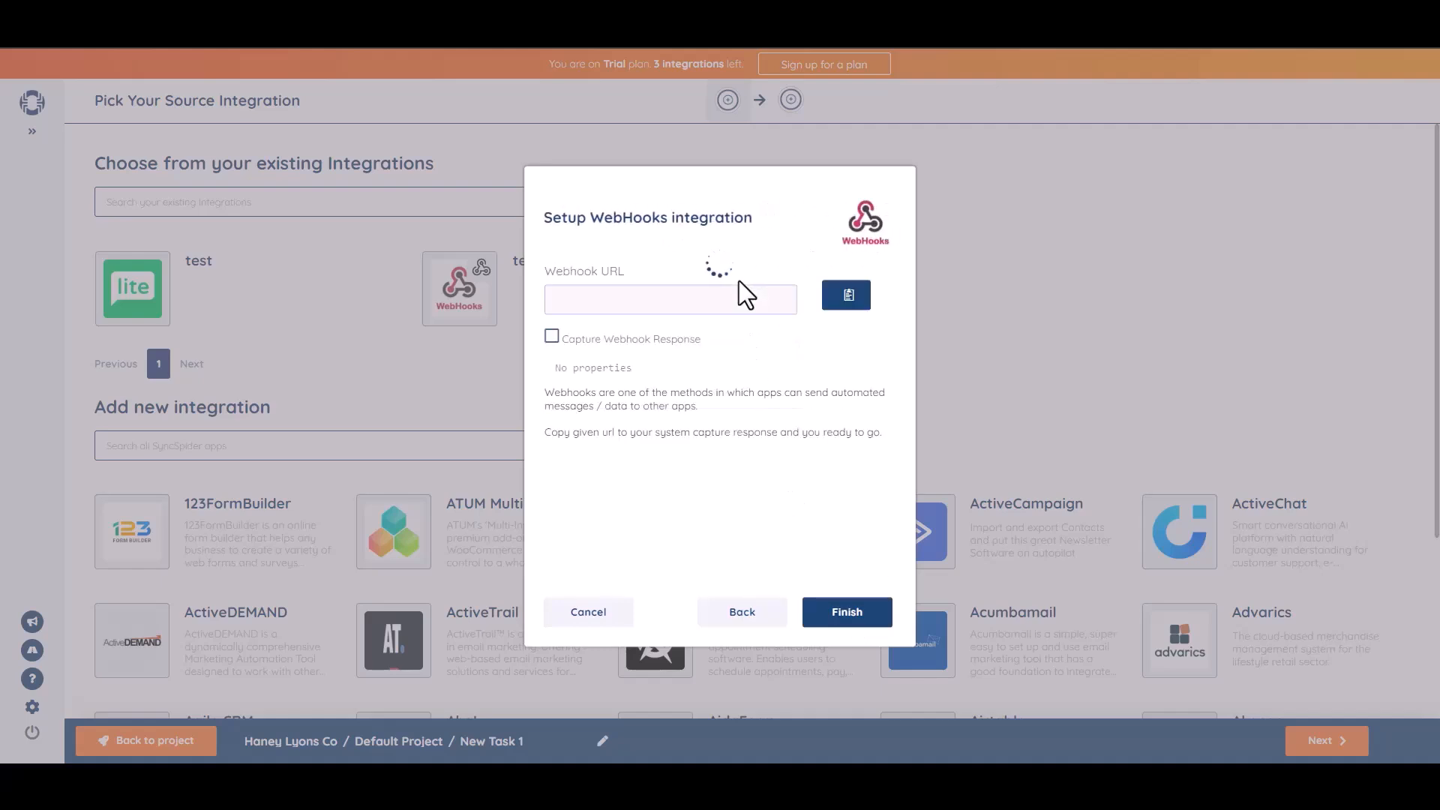
# Copy the WebHooks integration's webhook URL and paste it as the link in Bit Integrations' SyncSpider settings.
pyautogui.click(848, 297)
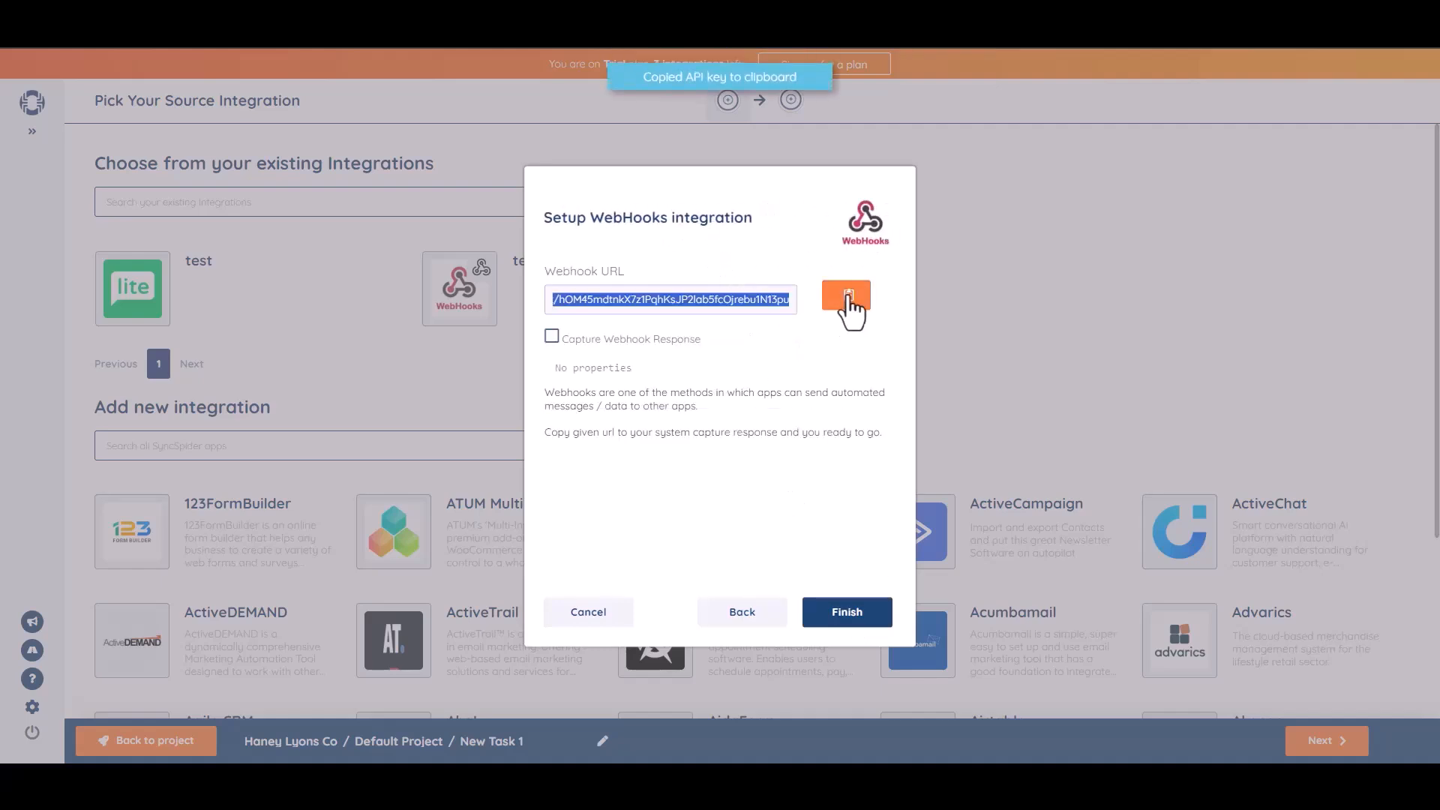
pyautogui.click(481, 36)
pyautogui.click(263, 402)
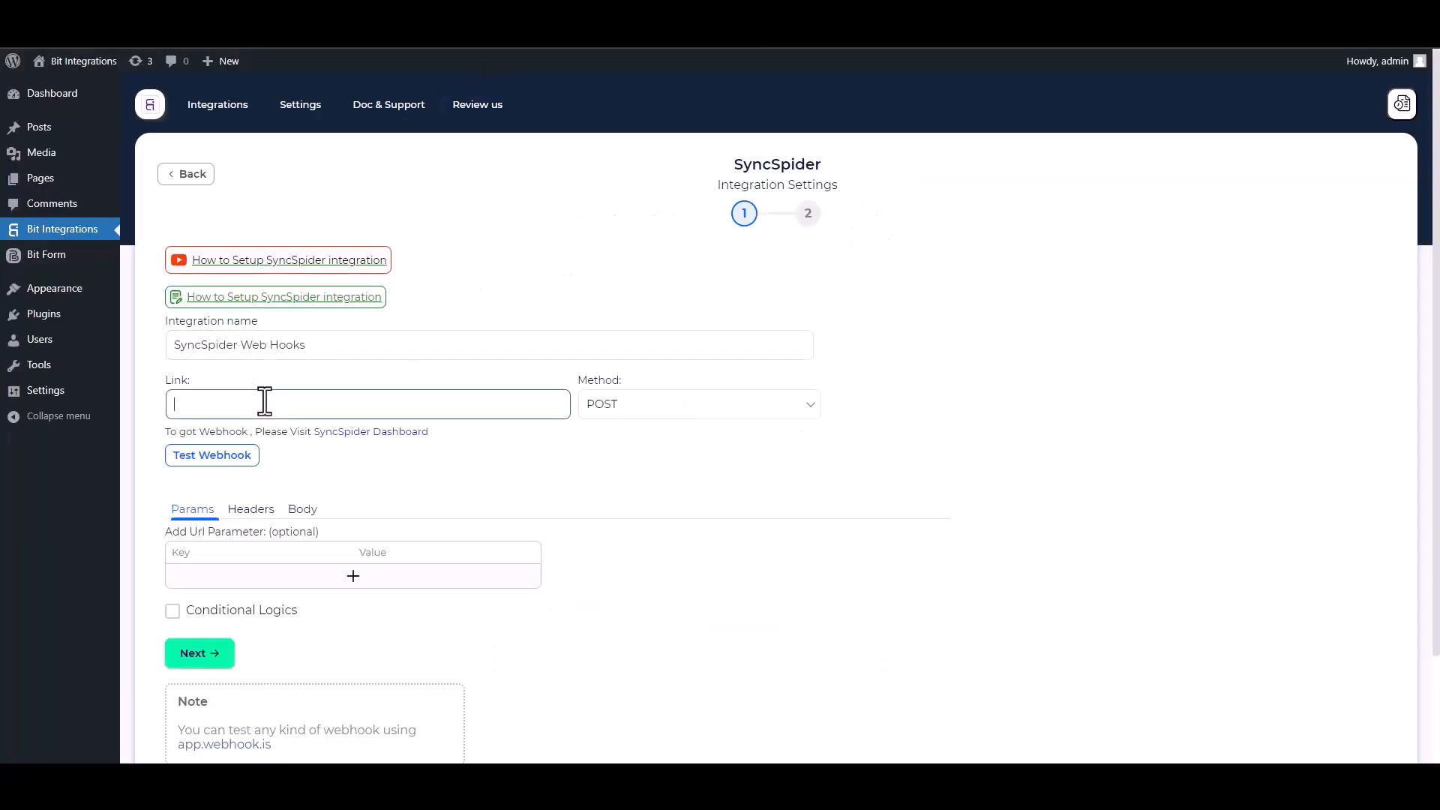
pyautogui.hotkey('ctrl', 'v')
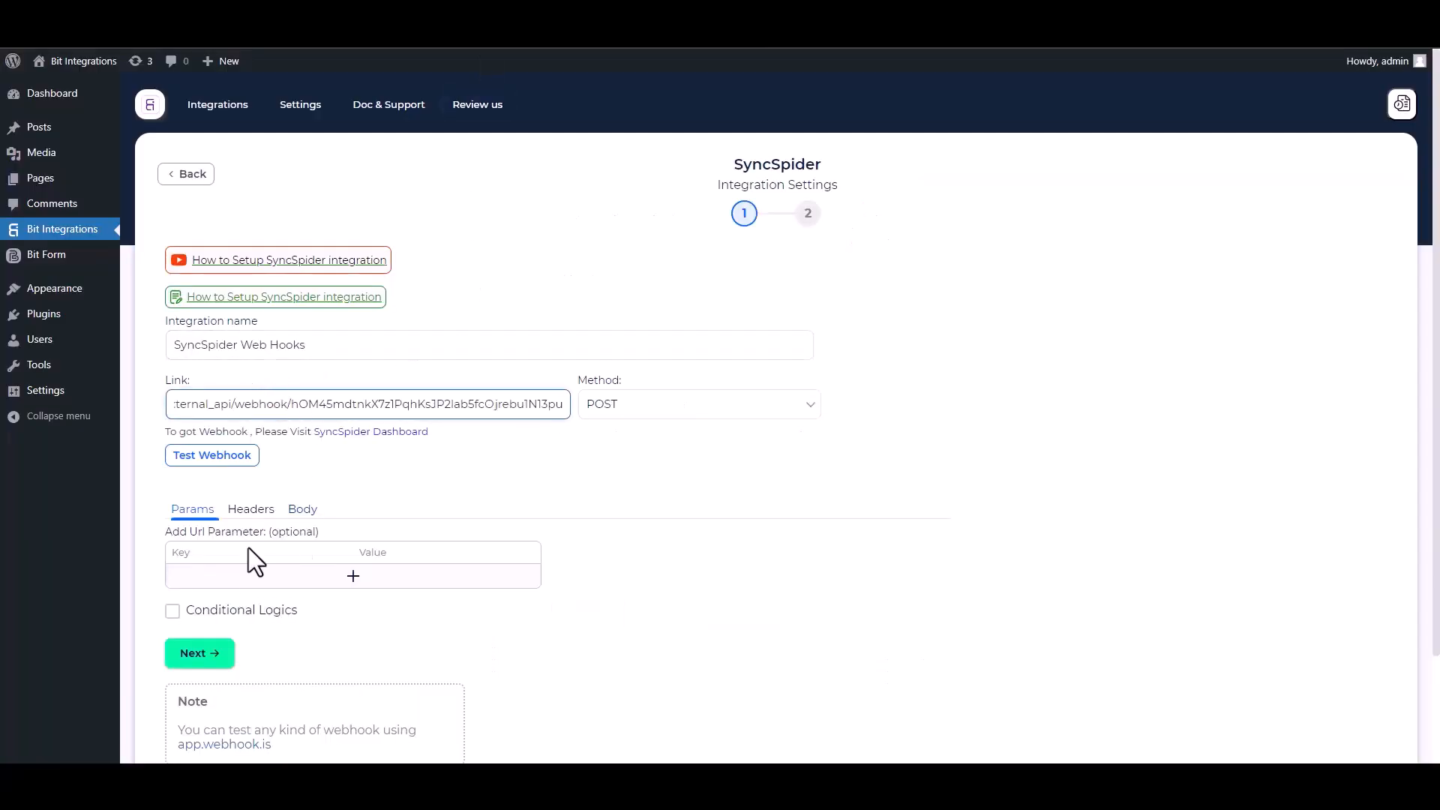
# Set the request body to send all data as application/json and test the webhook.
pyautogui.click(303, 511)
pyautogui.click(192, 552)
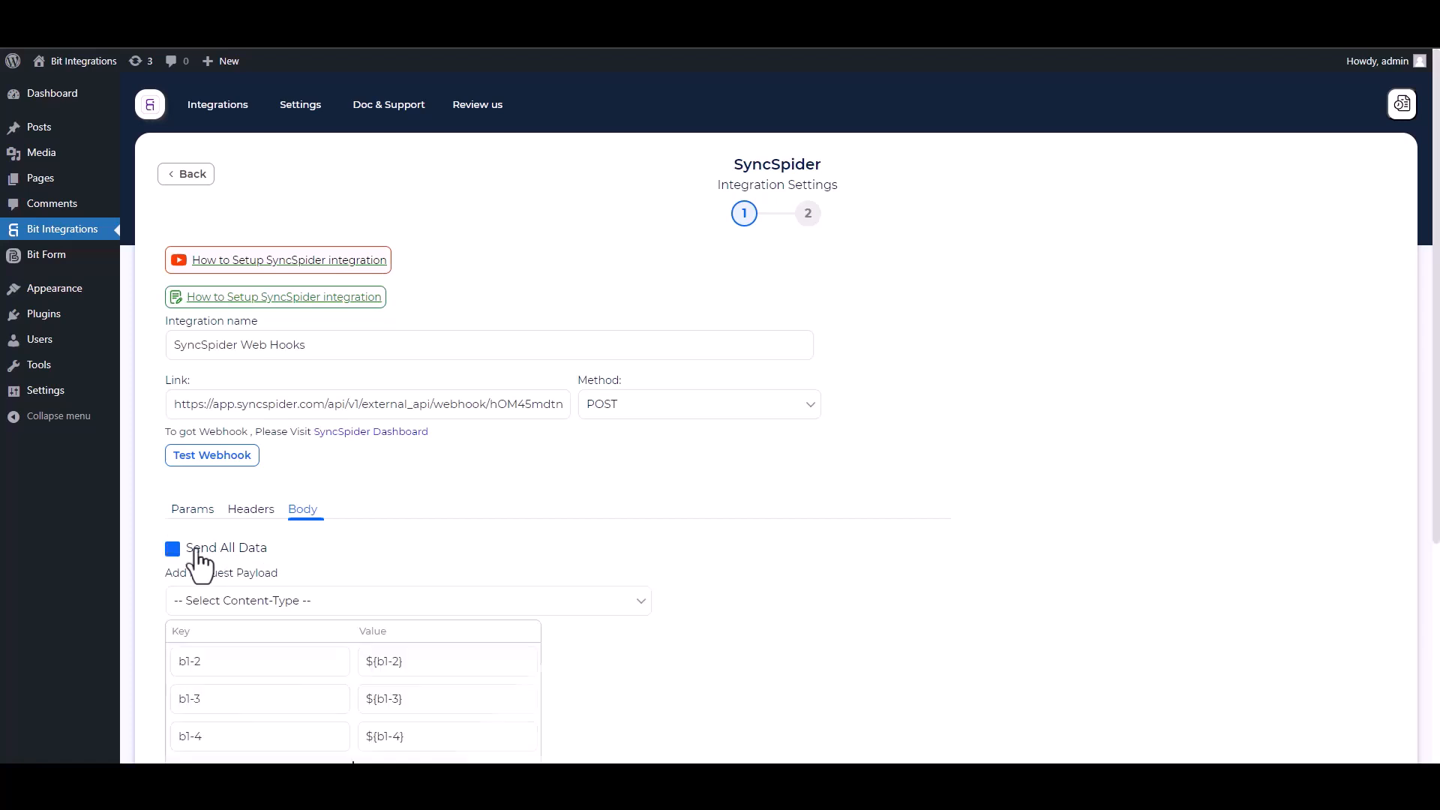
pyautogui.click(272, 605)
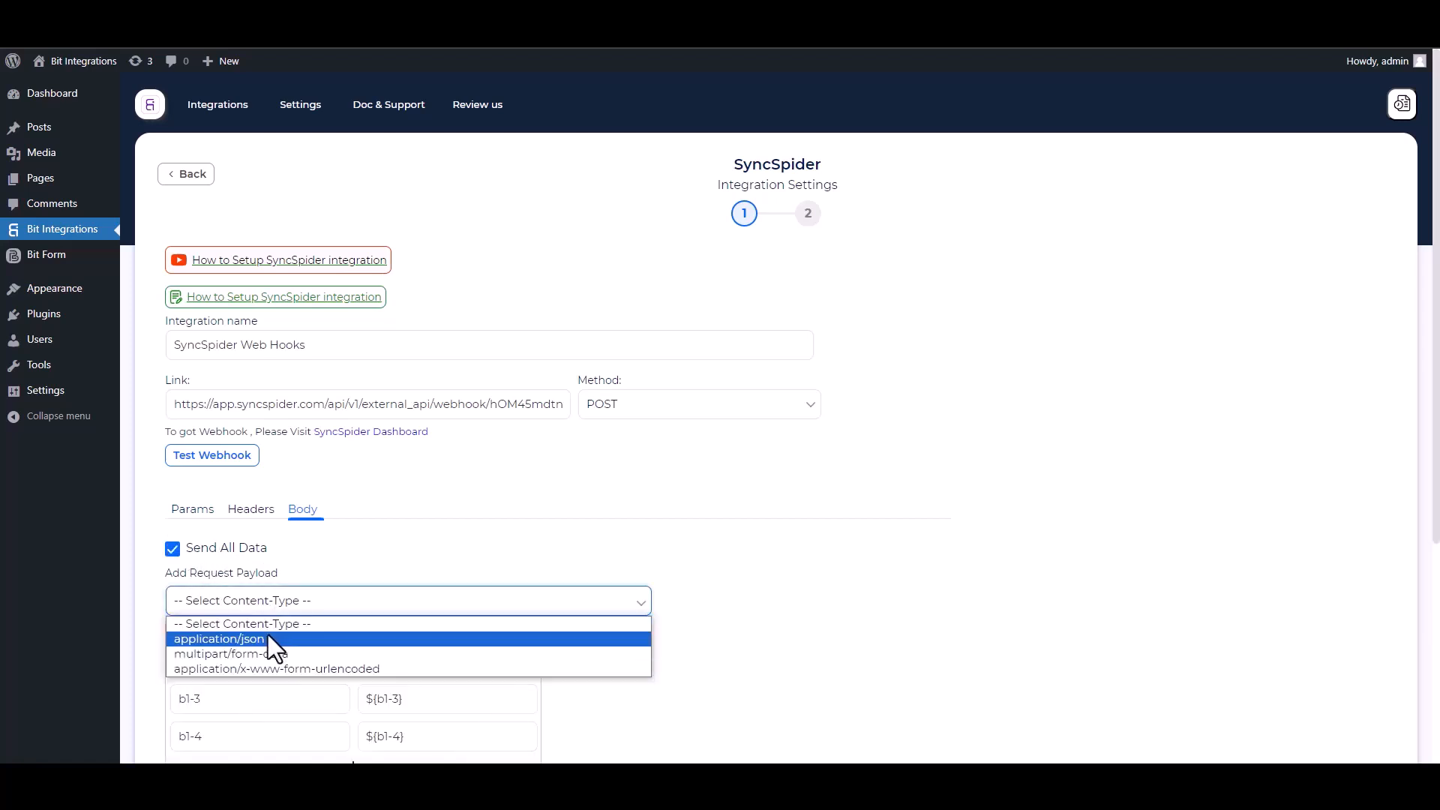
pyautogui.click(268, 638)
pyautogui.scroll(-3, 1030, 402)
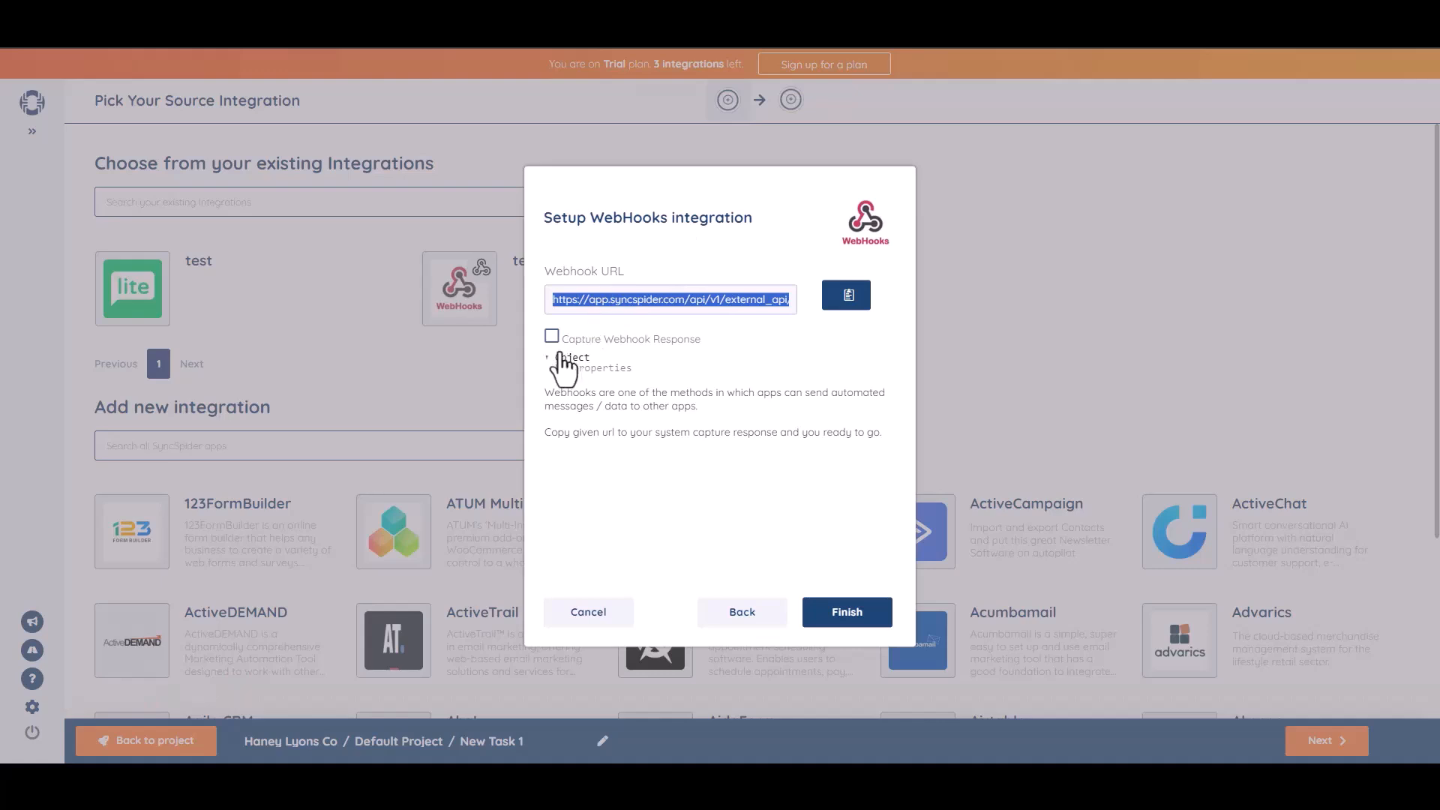
pyautogui.click(553, 338)
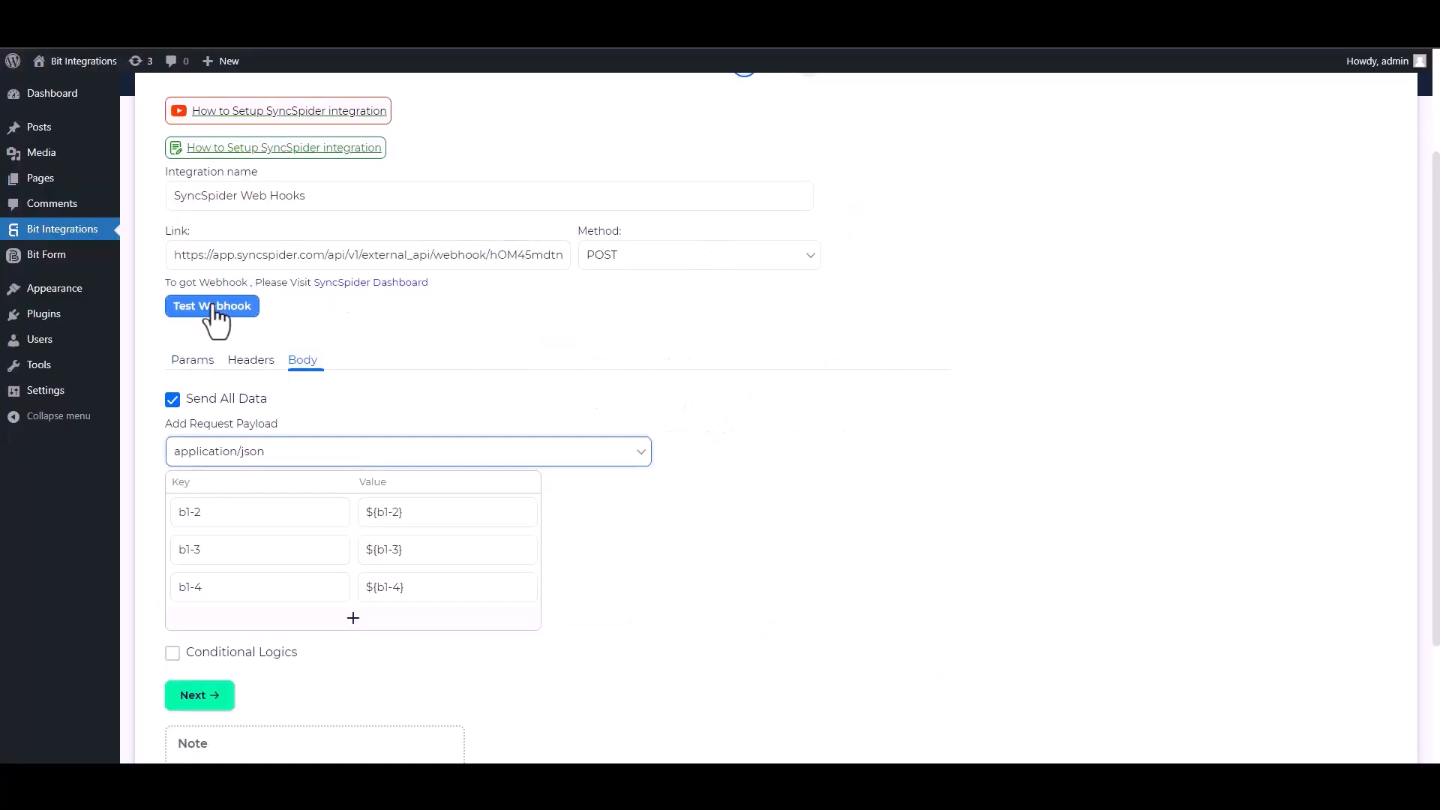
pyautogui.click(217, 307)
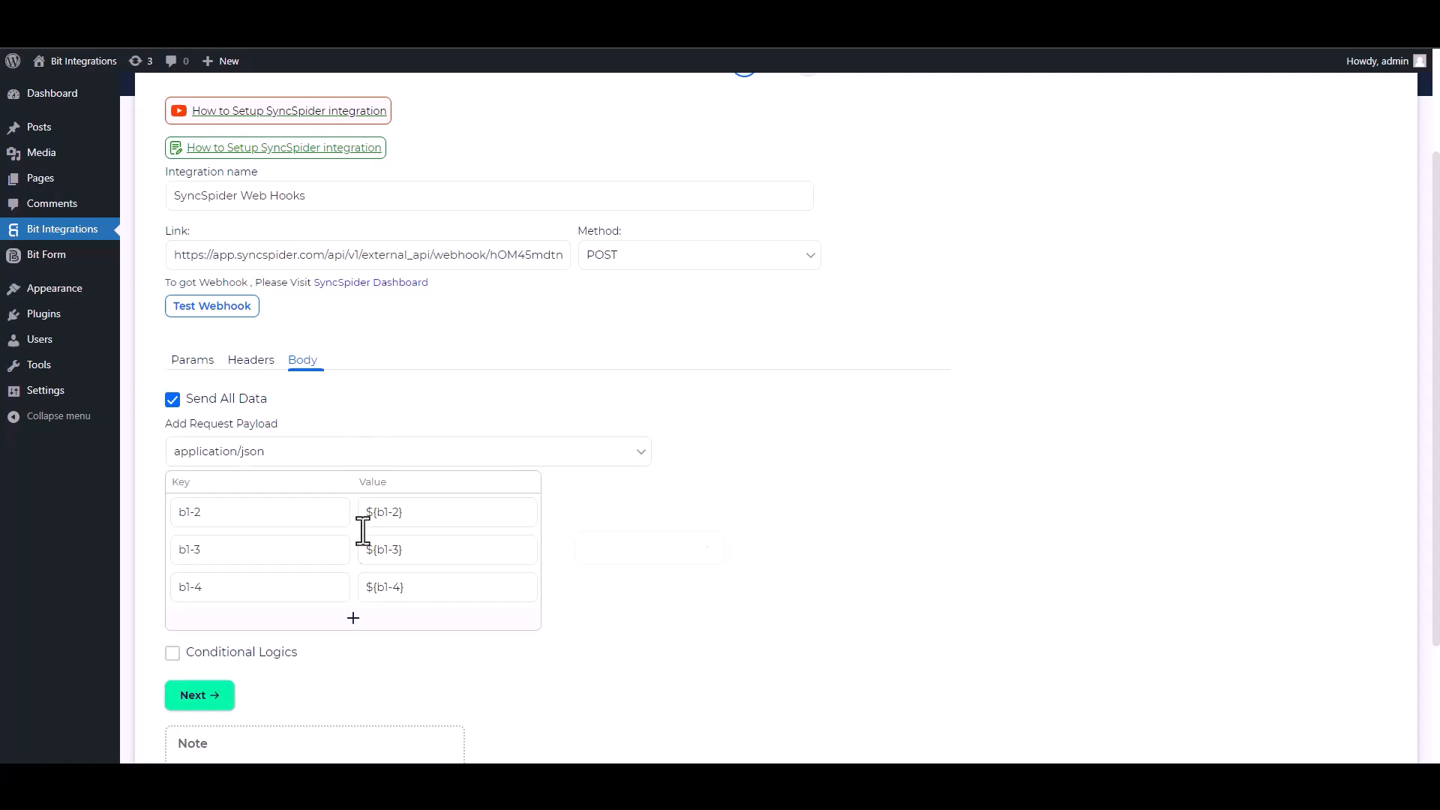
# Keep conditional logic disabled, then finish and save the SyncSpider integration.
pyautogui.scroll(-2, 781, 413)
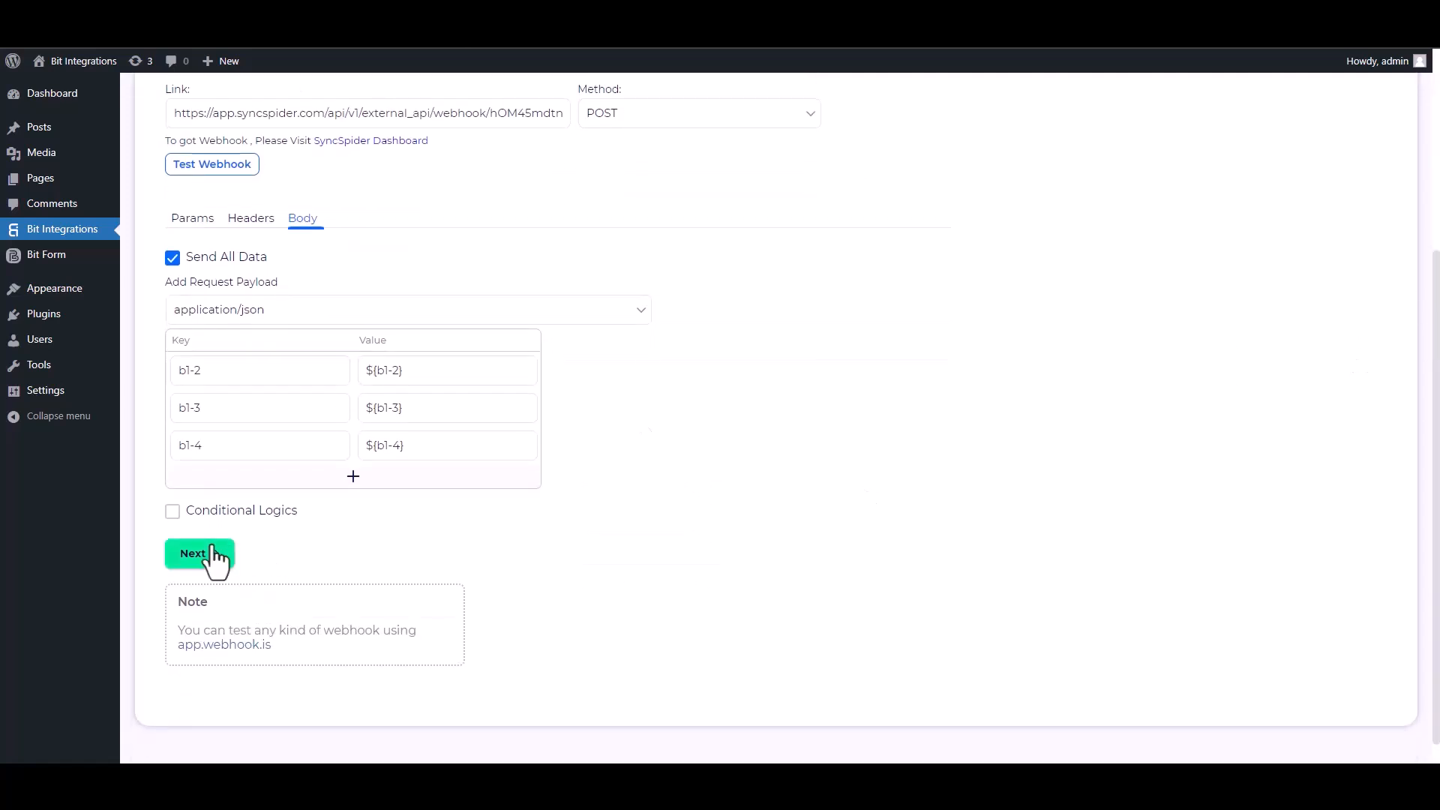
pyautogui.click(176, 512)
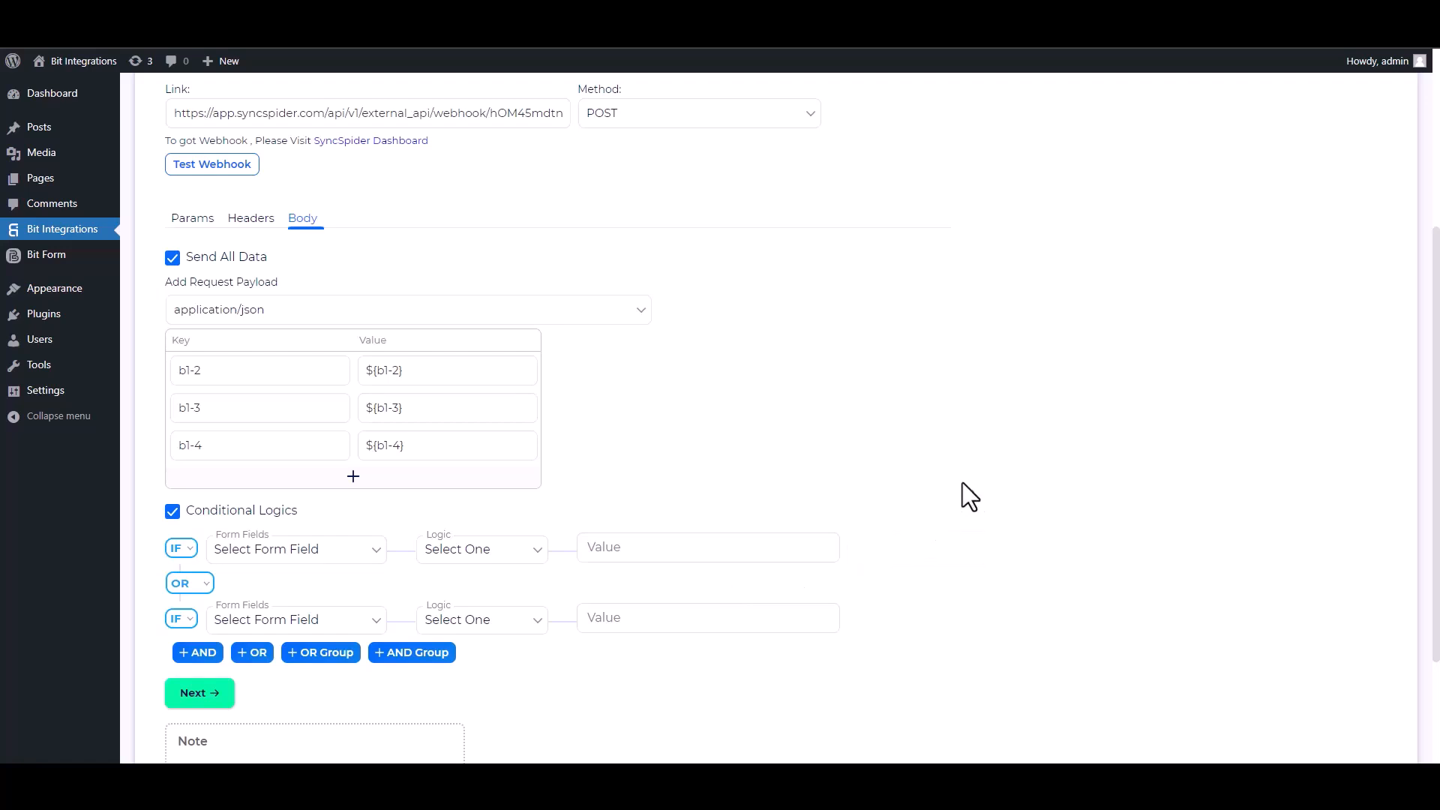
pyautogui.click(188, 516)
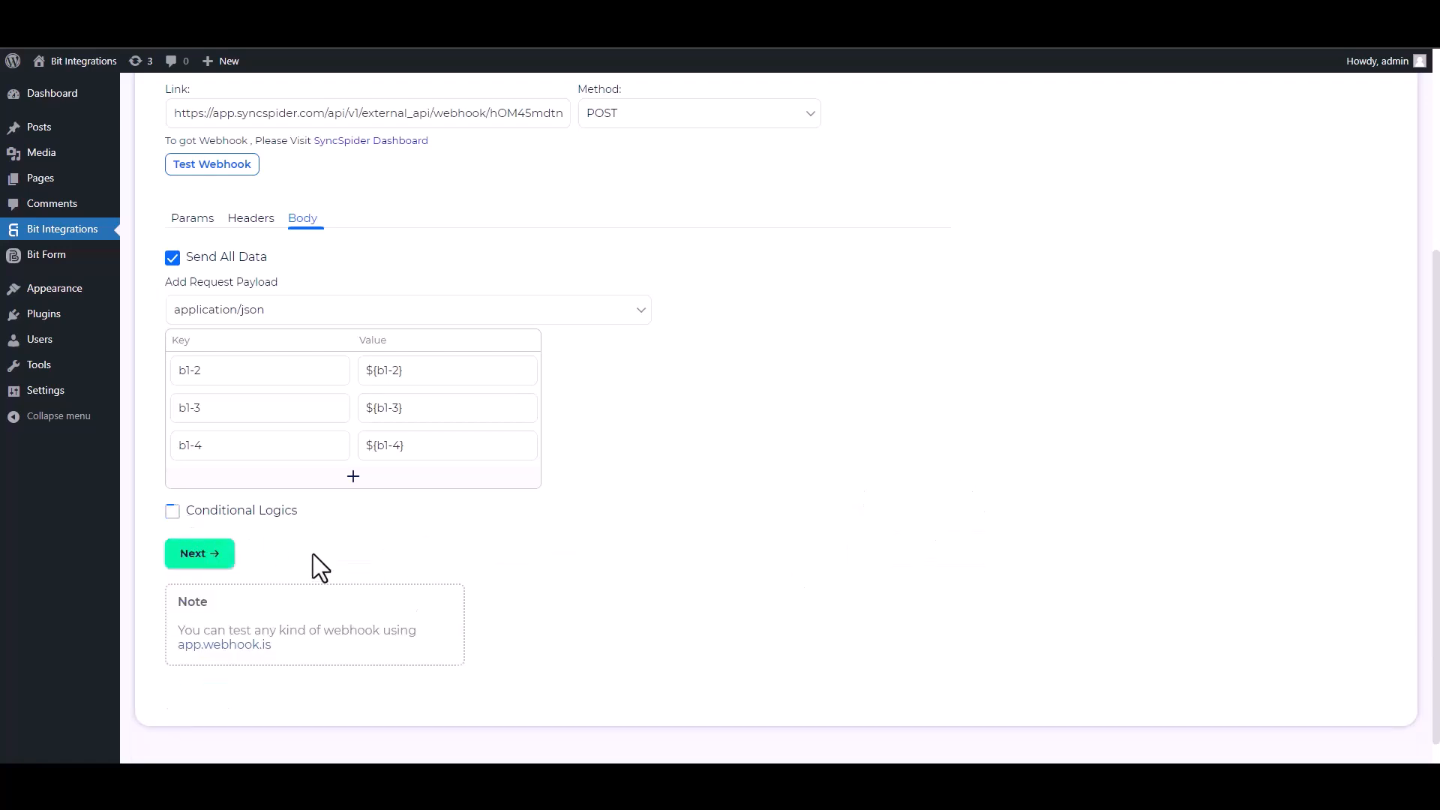
pyautogui.click(223, 564)
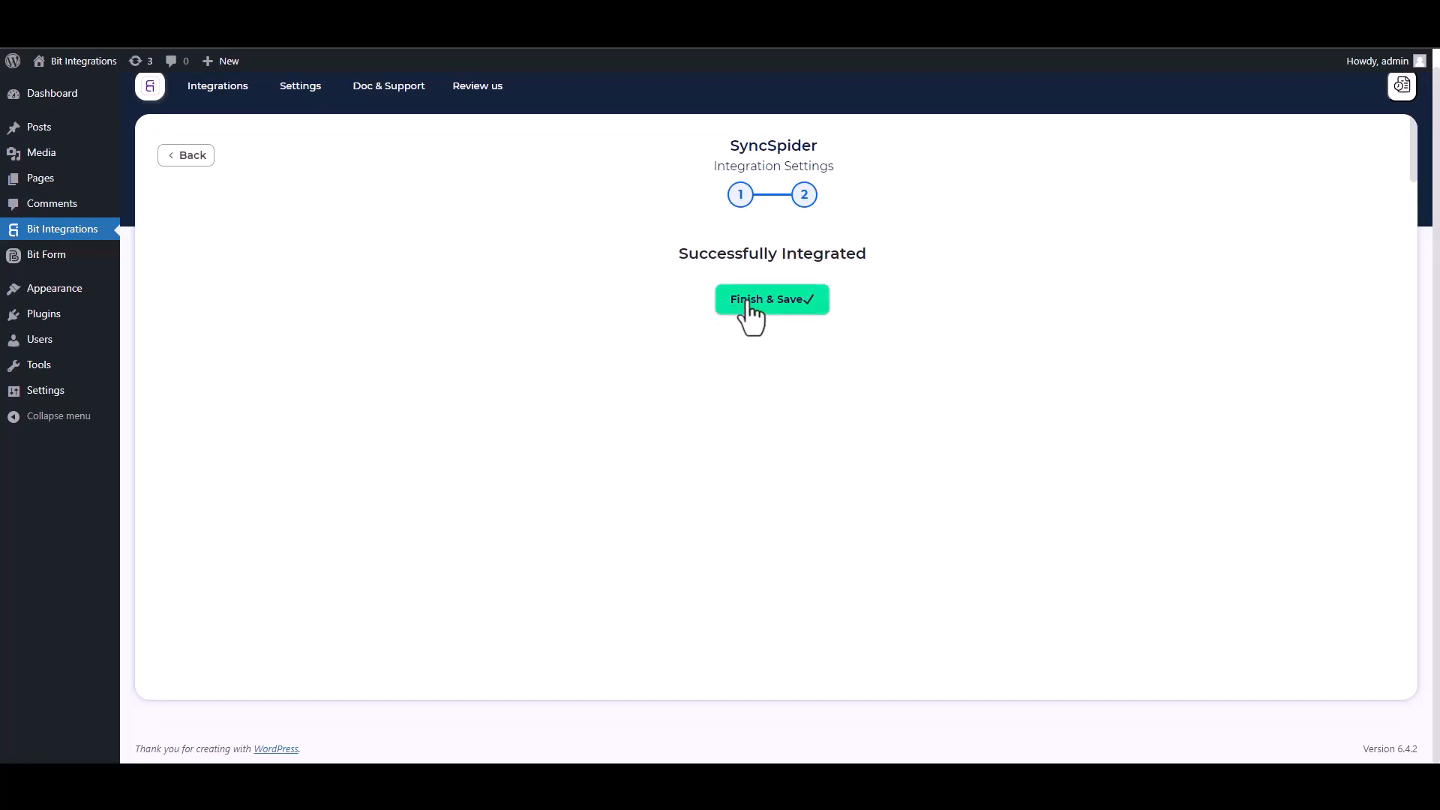
pyautogui.click(750, 304)
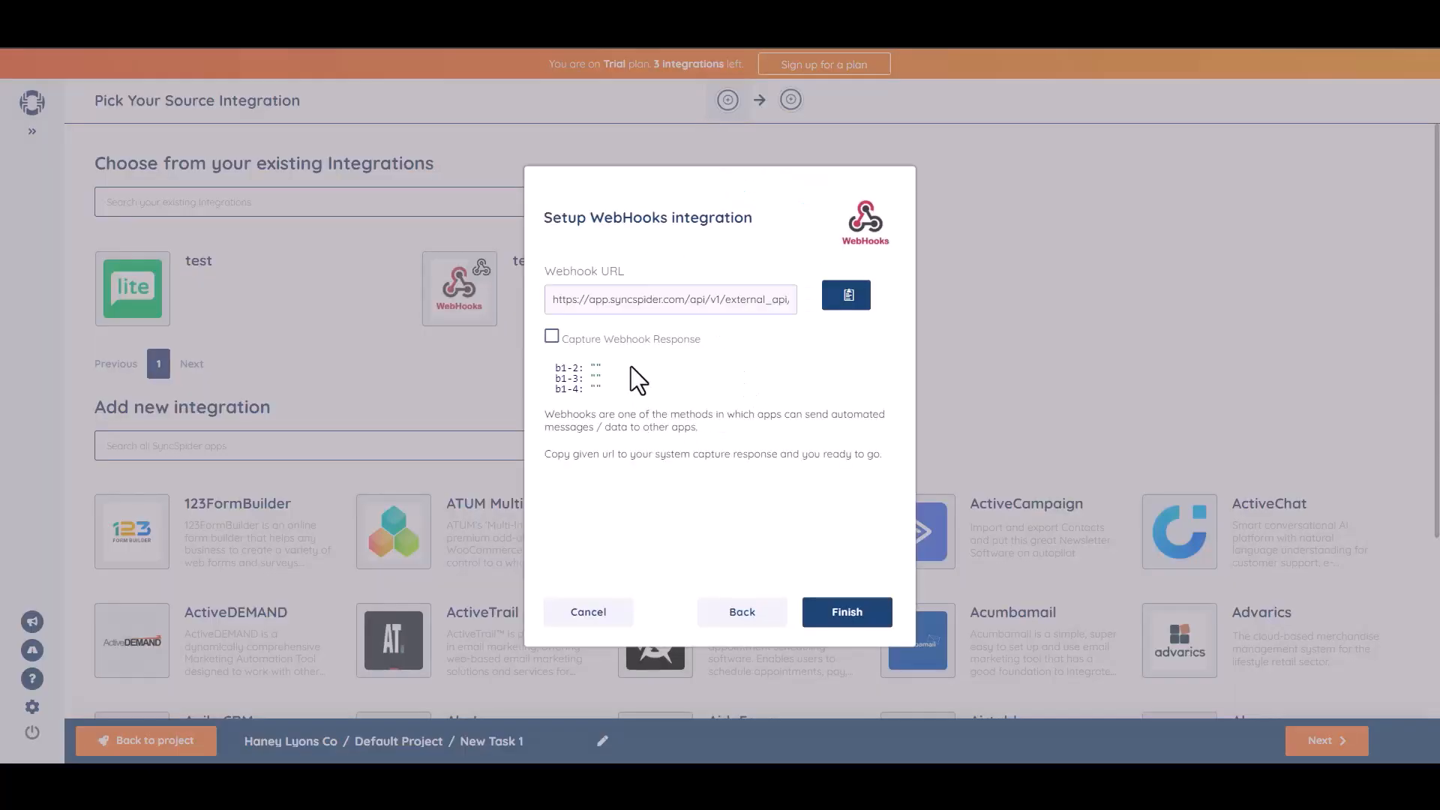
# Back in SyncSpider, finish the WebHooks source setup and add a new, named MailerLite integration as the target.
pyautogui.click(843, 614)
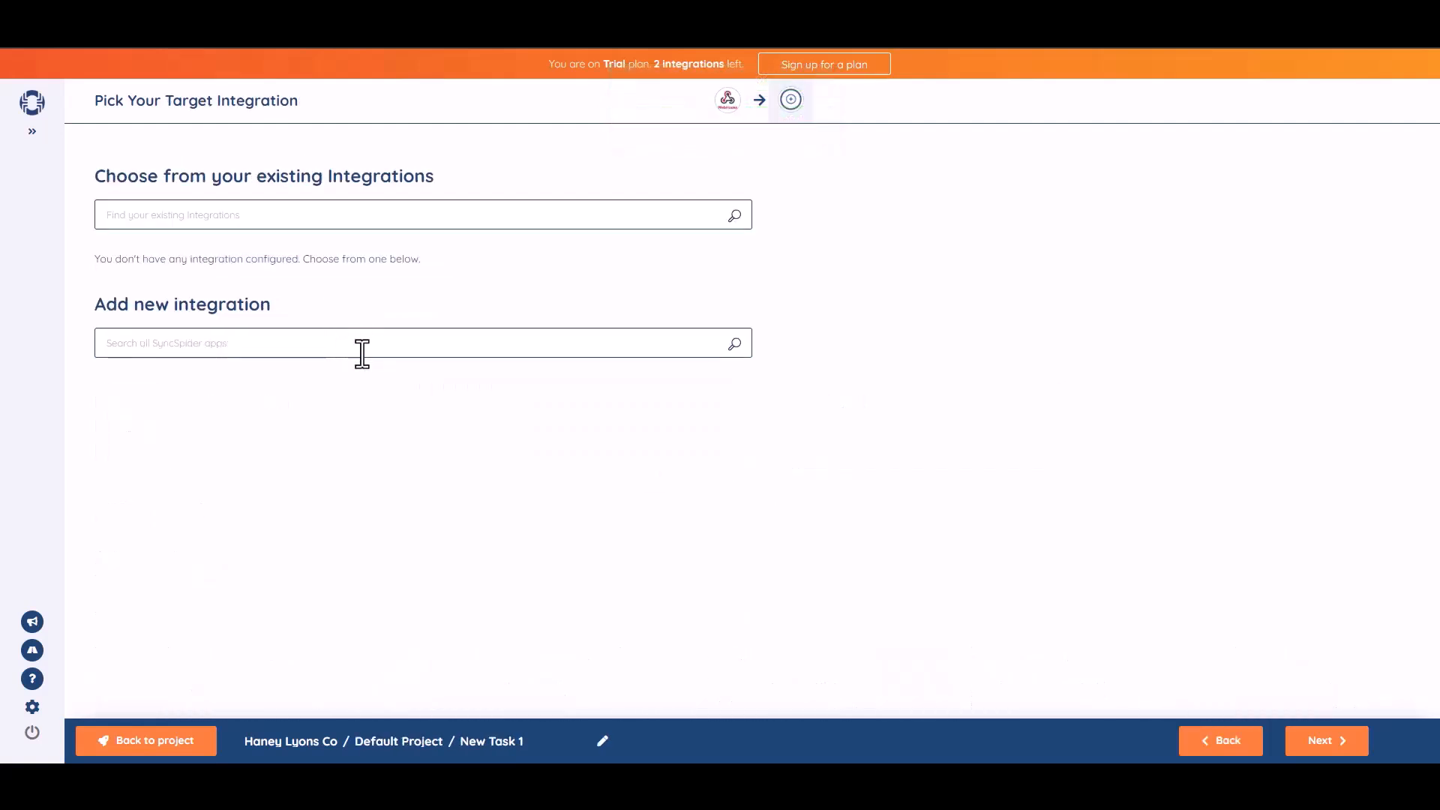
pyautogui.click(377, 348)
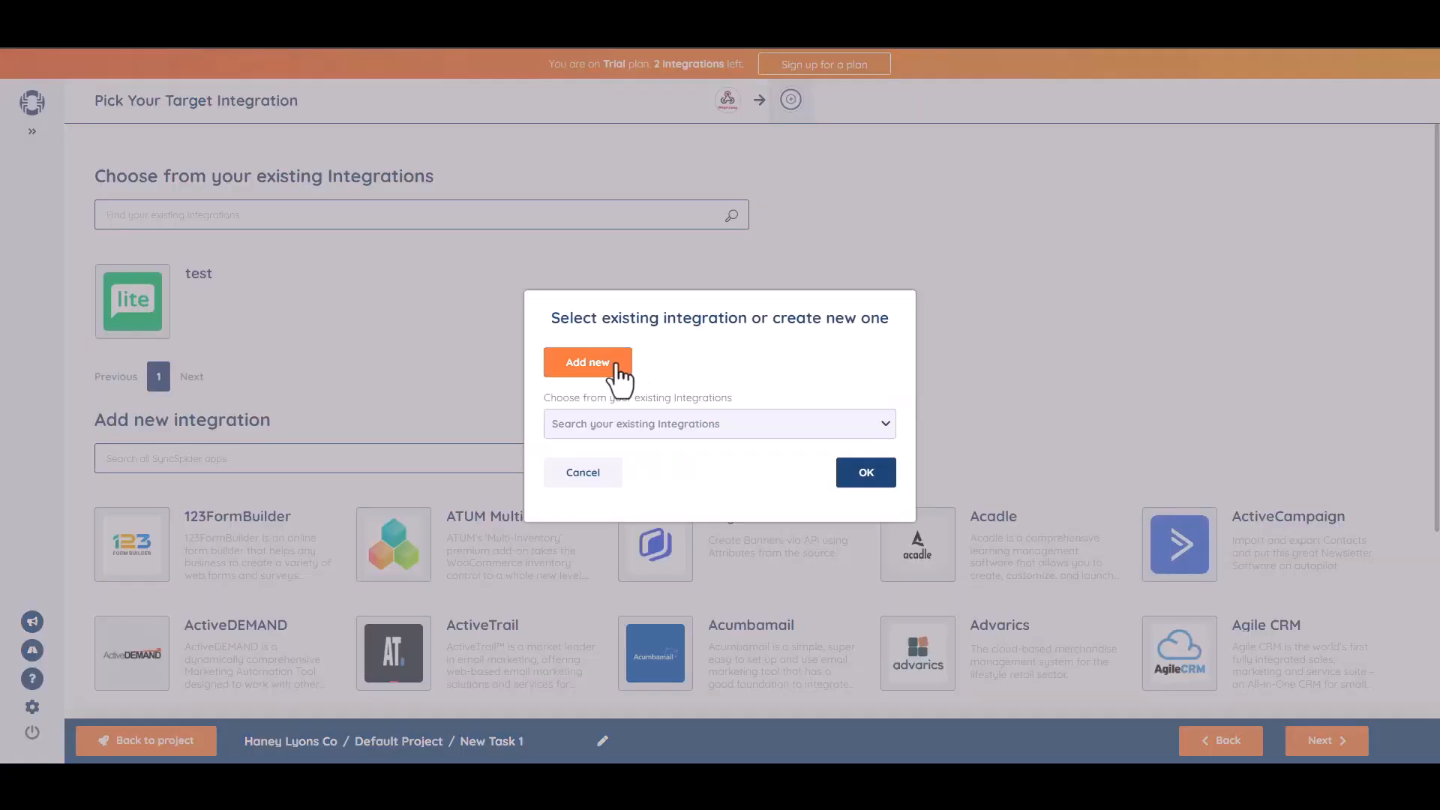
pyautogui.click(615, 366)
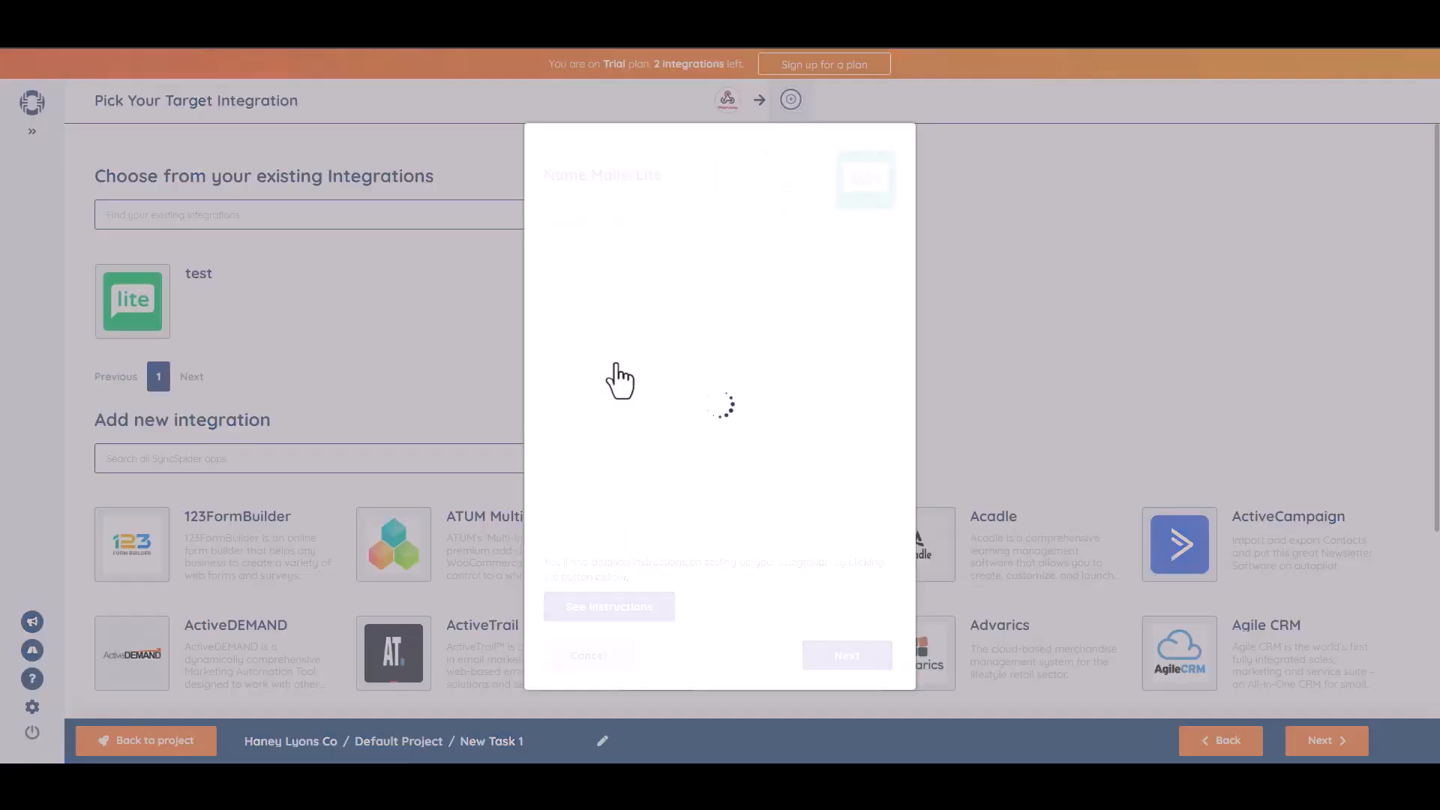
pyautogui.click(603, 252)
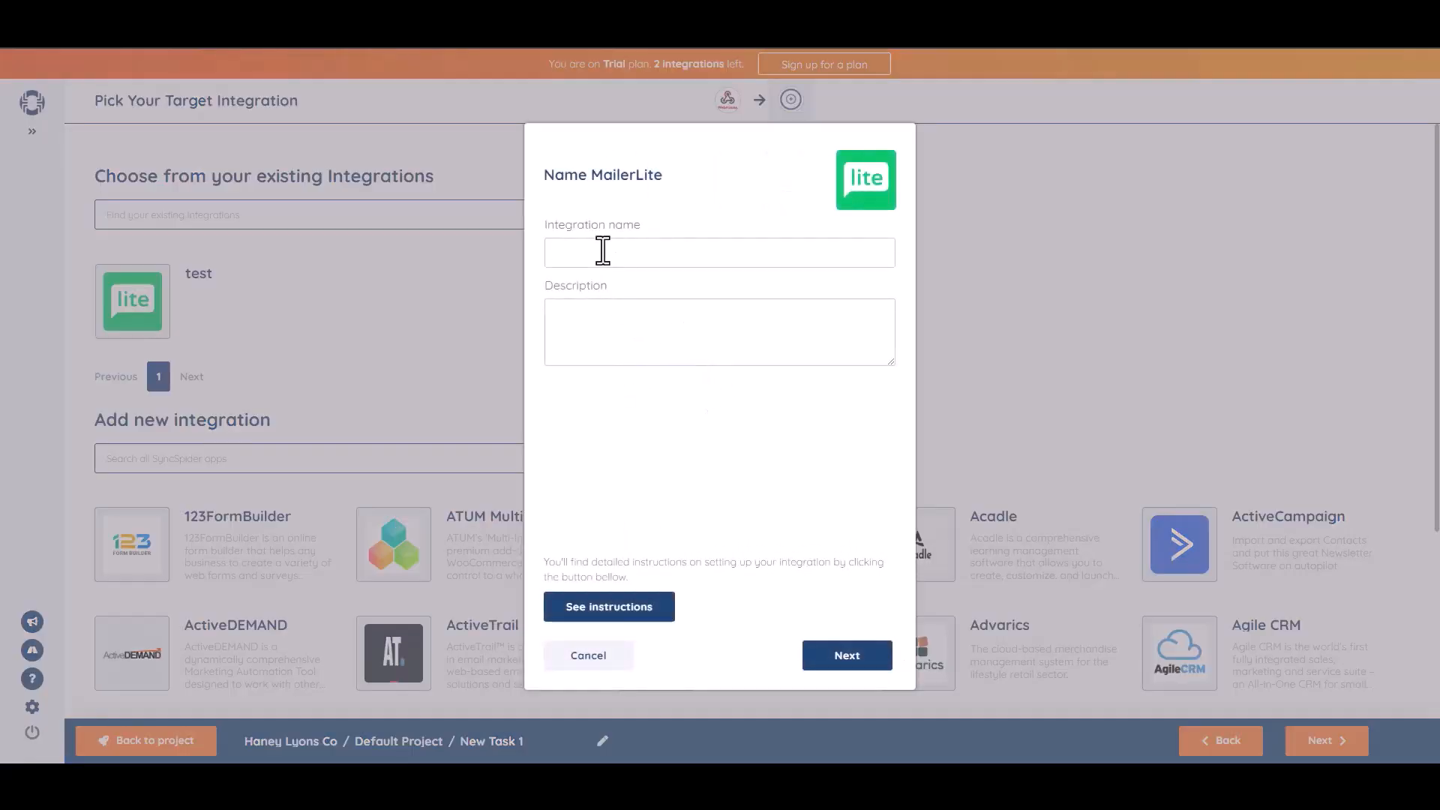
pyautogui.write('Bit Integrations')
pyautogui.click(847, 657)
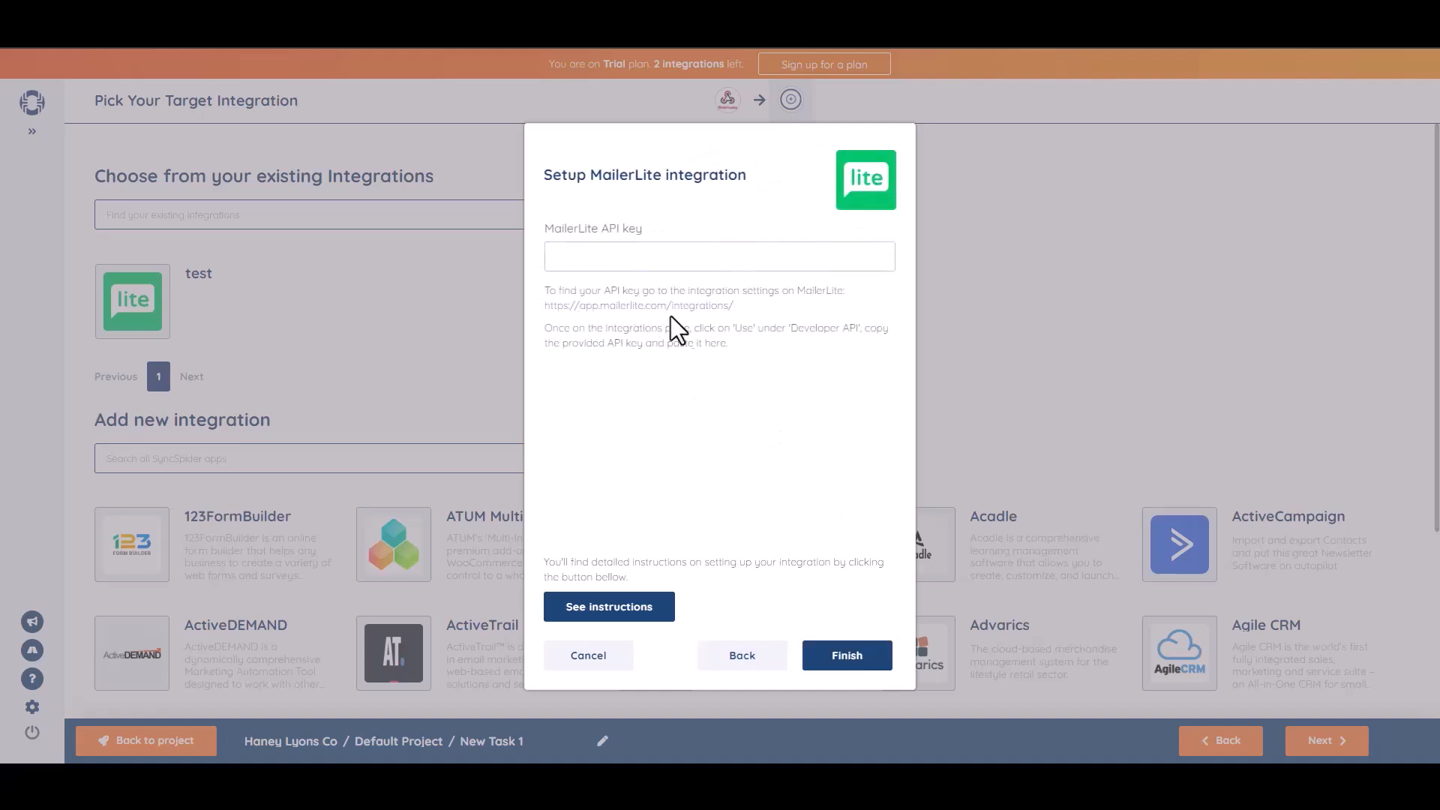
# Paste the MailerLite API key to finish the target setup, and continue to field mapping without adding a source filter.
pyautogui.hotkey('ctrl', 'v')
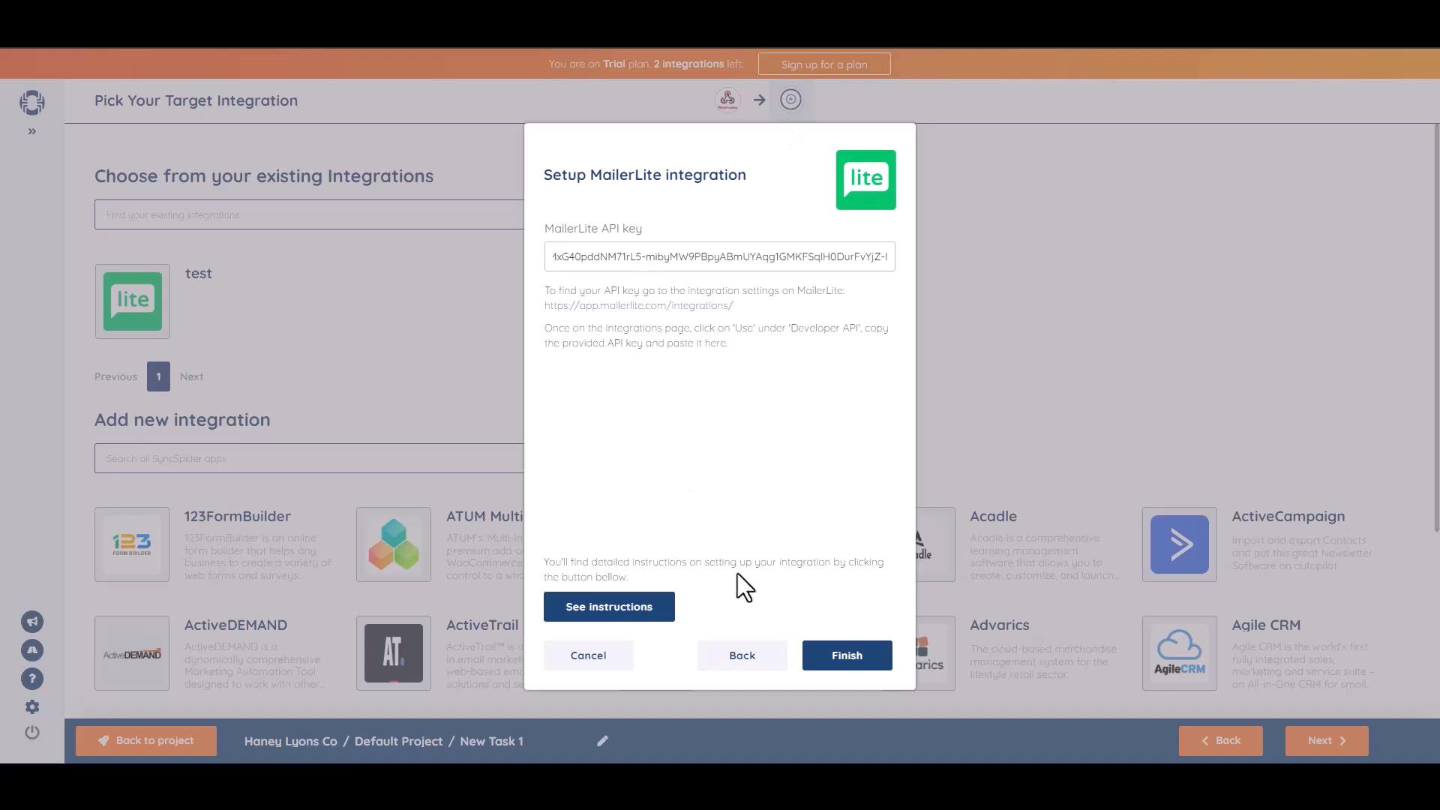
pyautogui.click(851, 657)
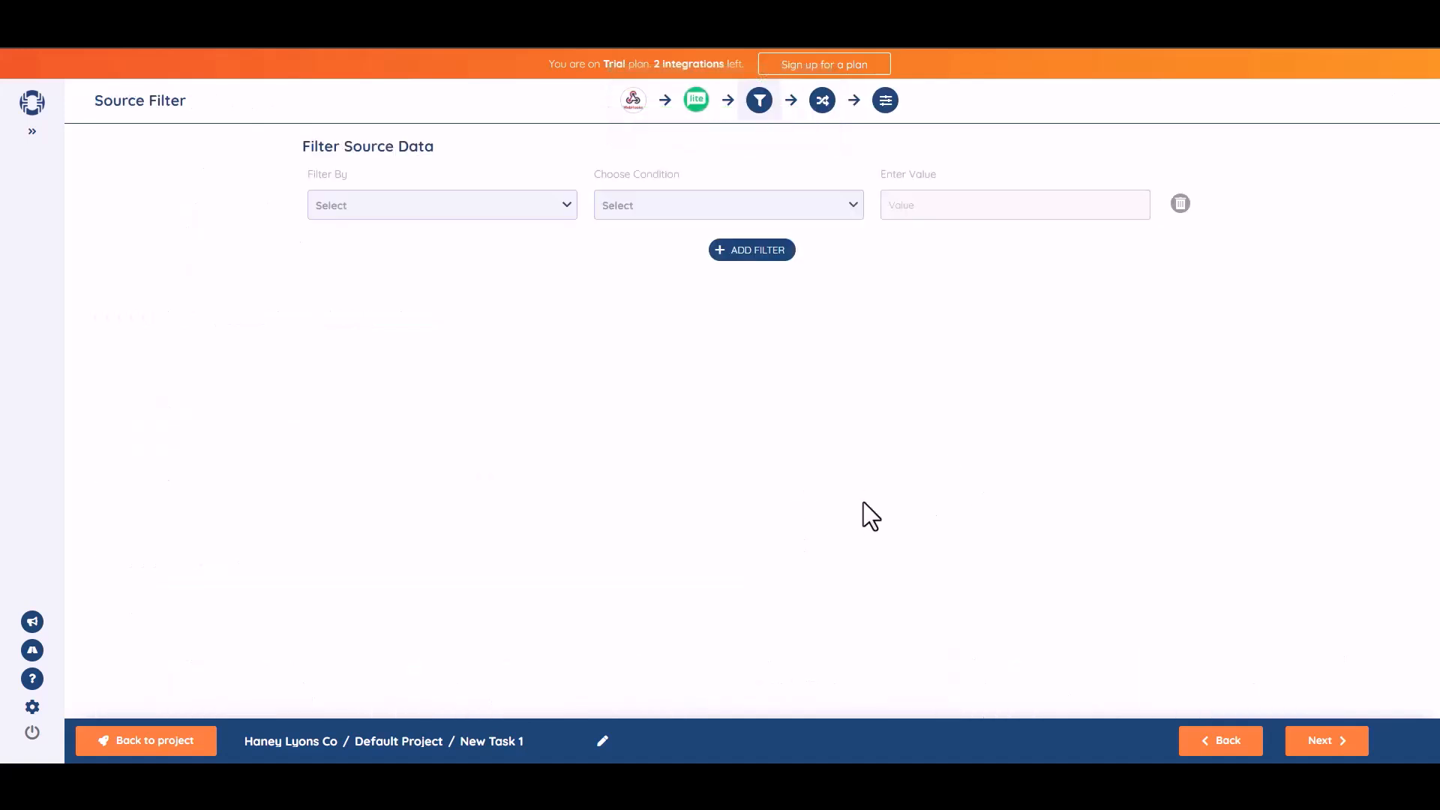
pyautogui.click(1329, 743)
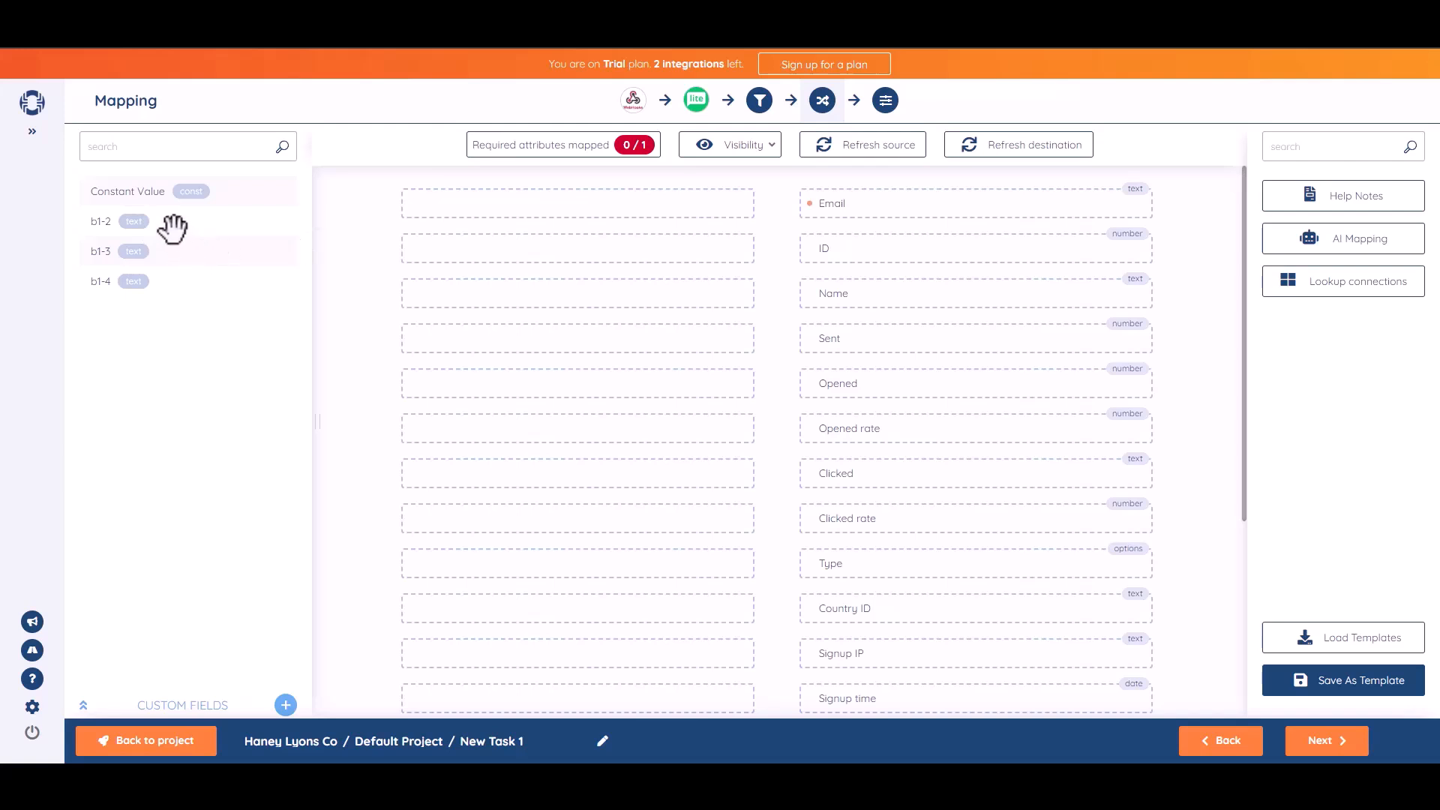
# Map source field b1-2 to Name and b1-3 to Email without fallback values, and continue to the task settings.
pyautogui.moveTo(165, 222); pyautogui.dragTo(627, 296)
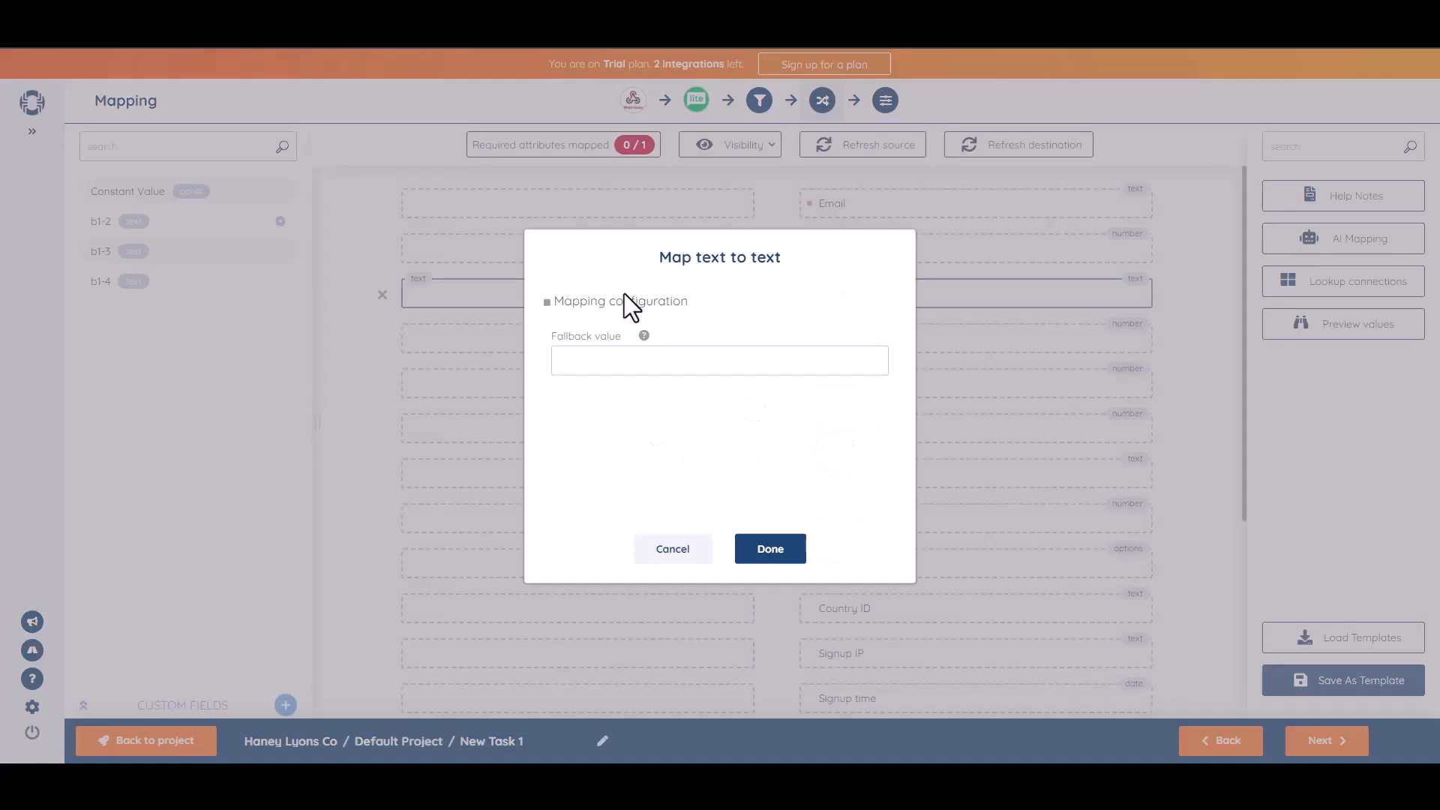
pyautogui.click(763, 549)
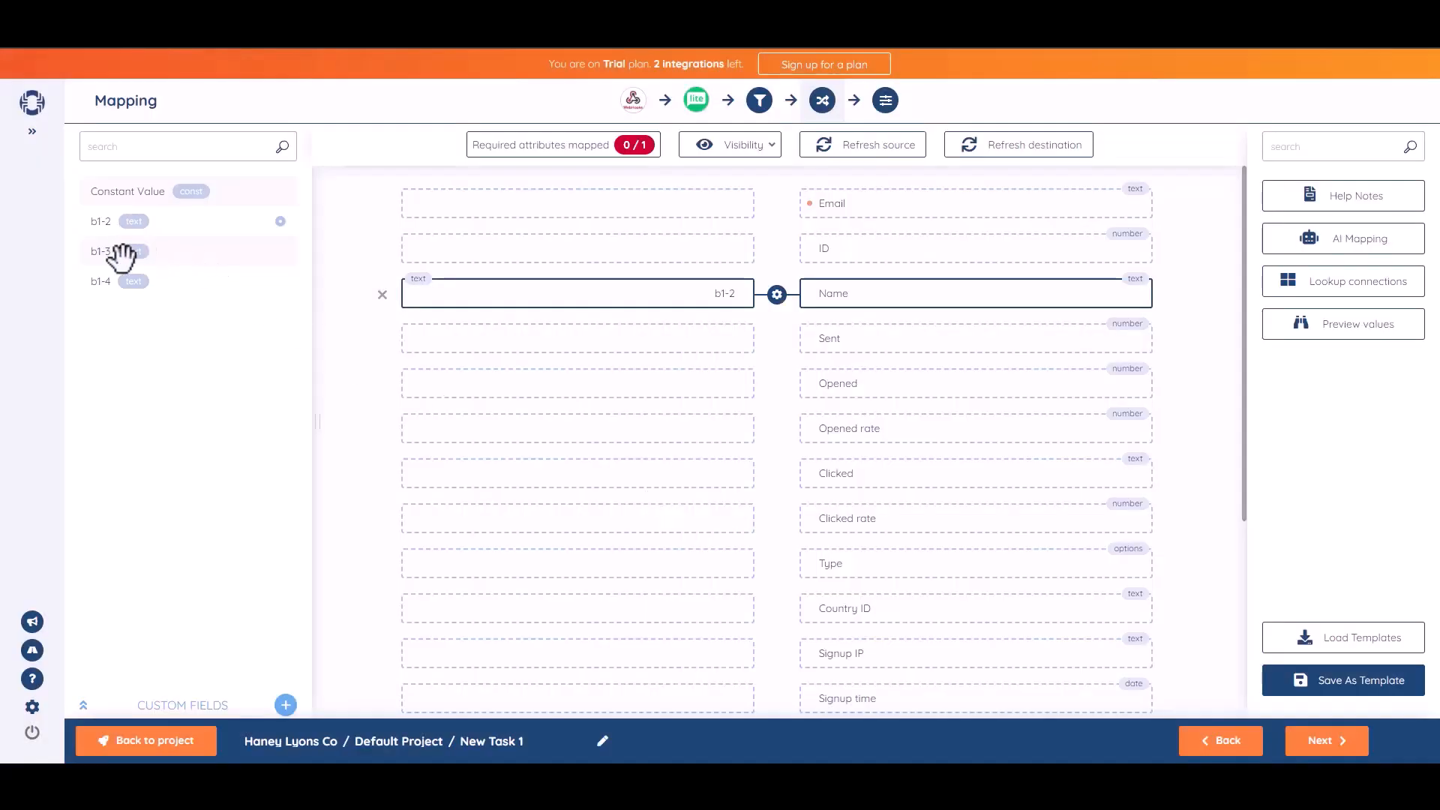
pyautogui.moveTo(116, 252); pyautogui.dragTo(601, 203)
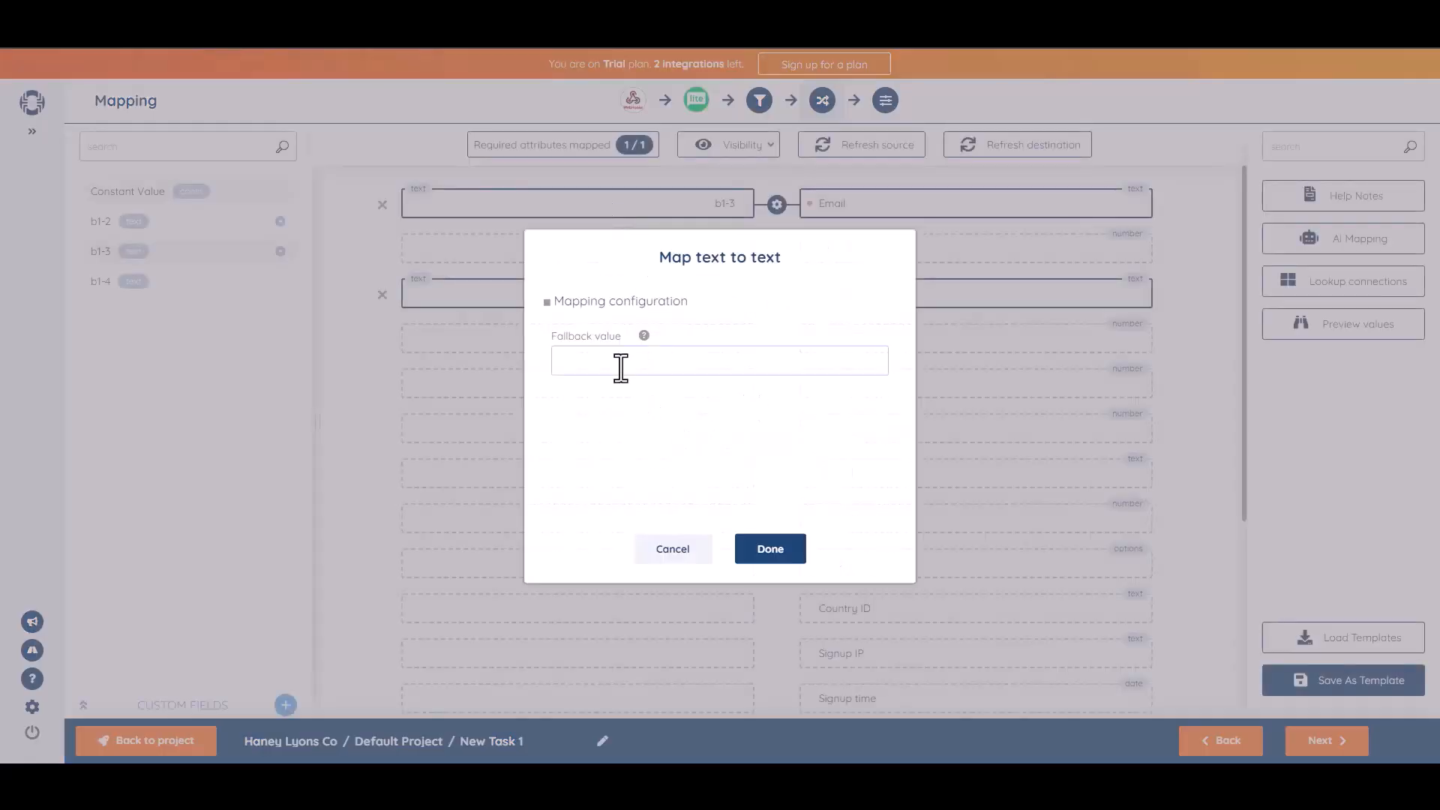
pyautogui.click(773, 550)
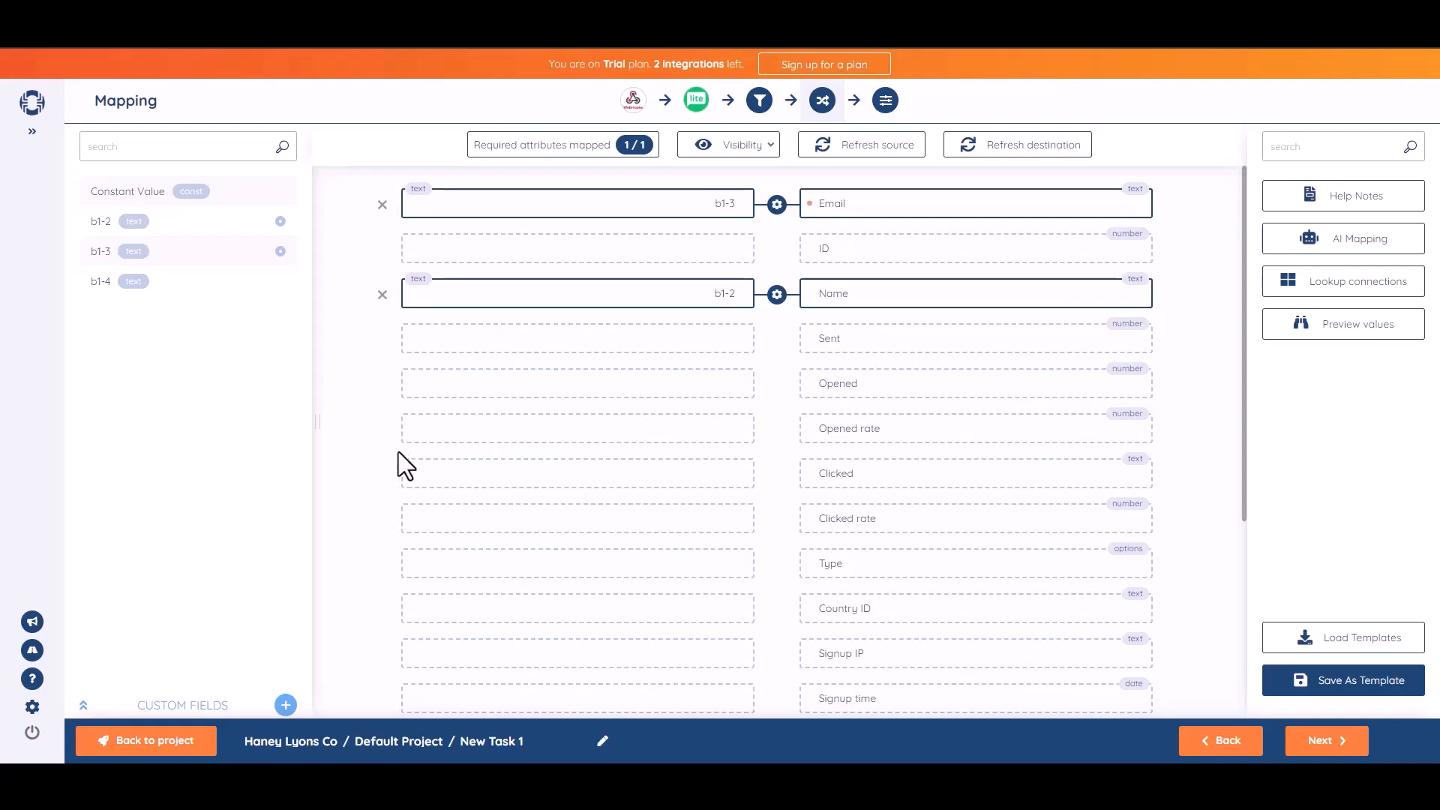
pyautogui.click(1326, 742)
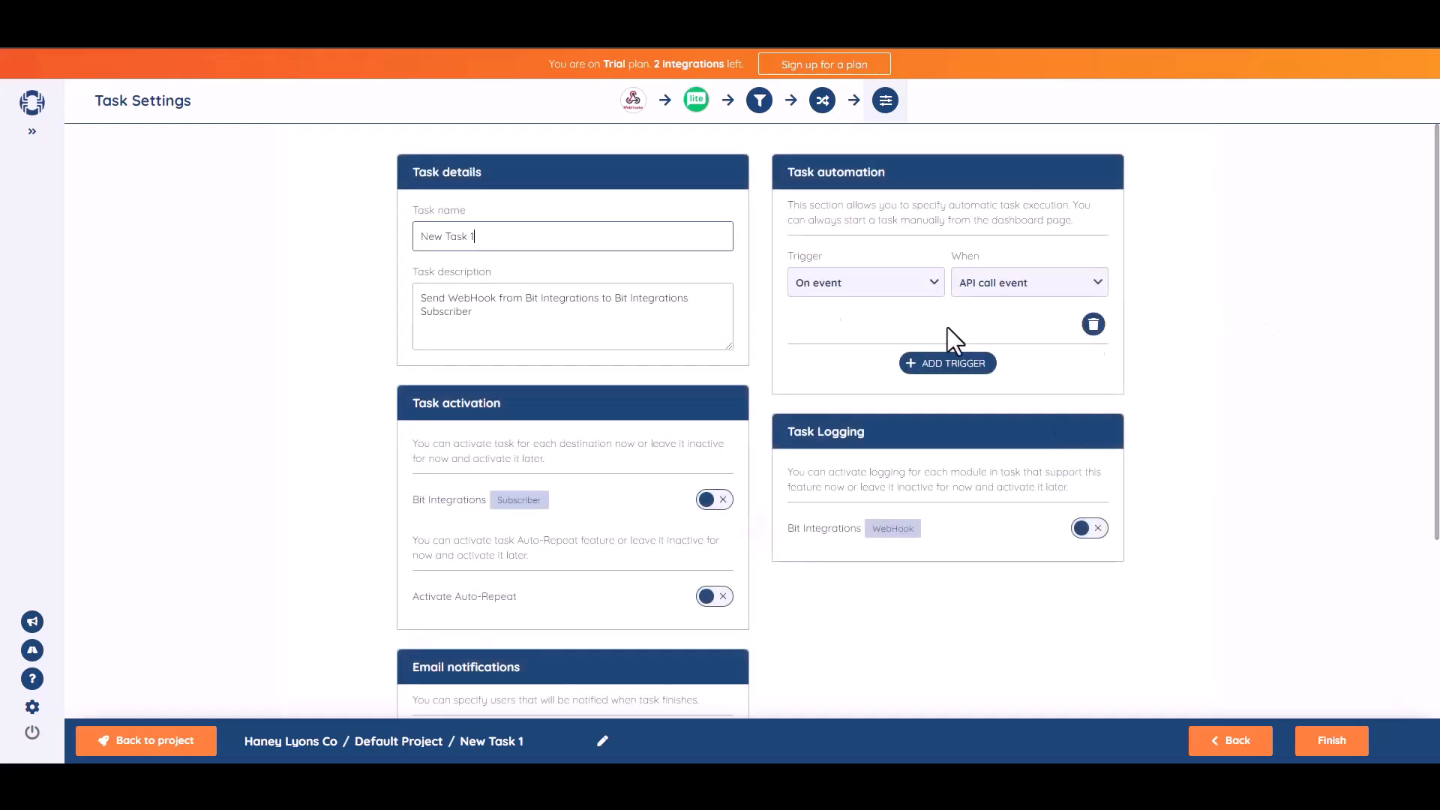
# Name the task Bit Integrations and activate it for the Subscriber destination, finishing the task setup.
pyautogui.hotkey('ctrl', 'a')
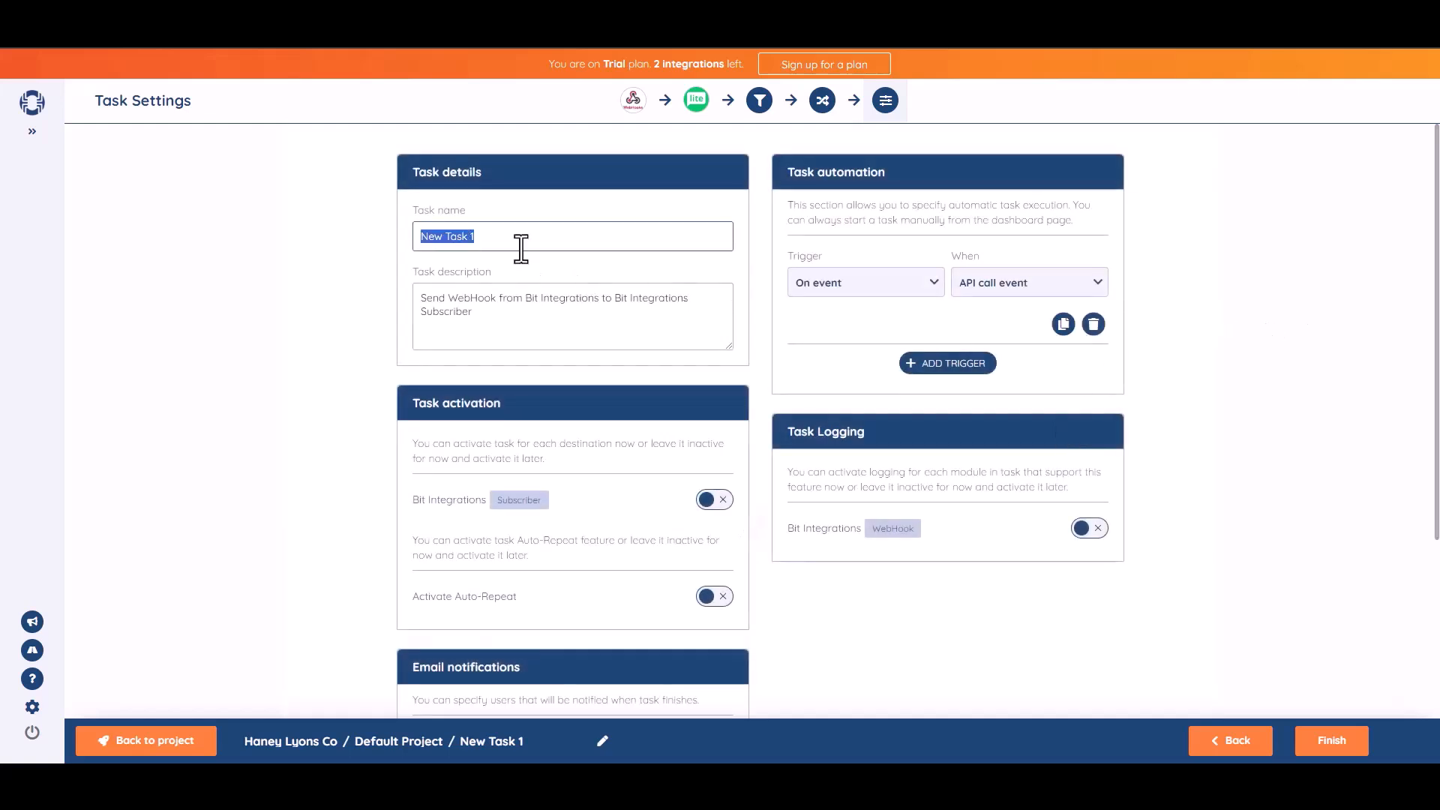
pyautogui.write('Bit Integrations')
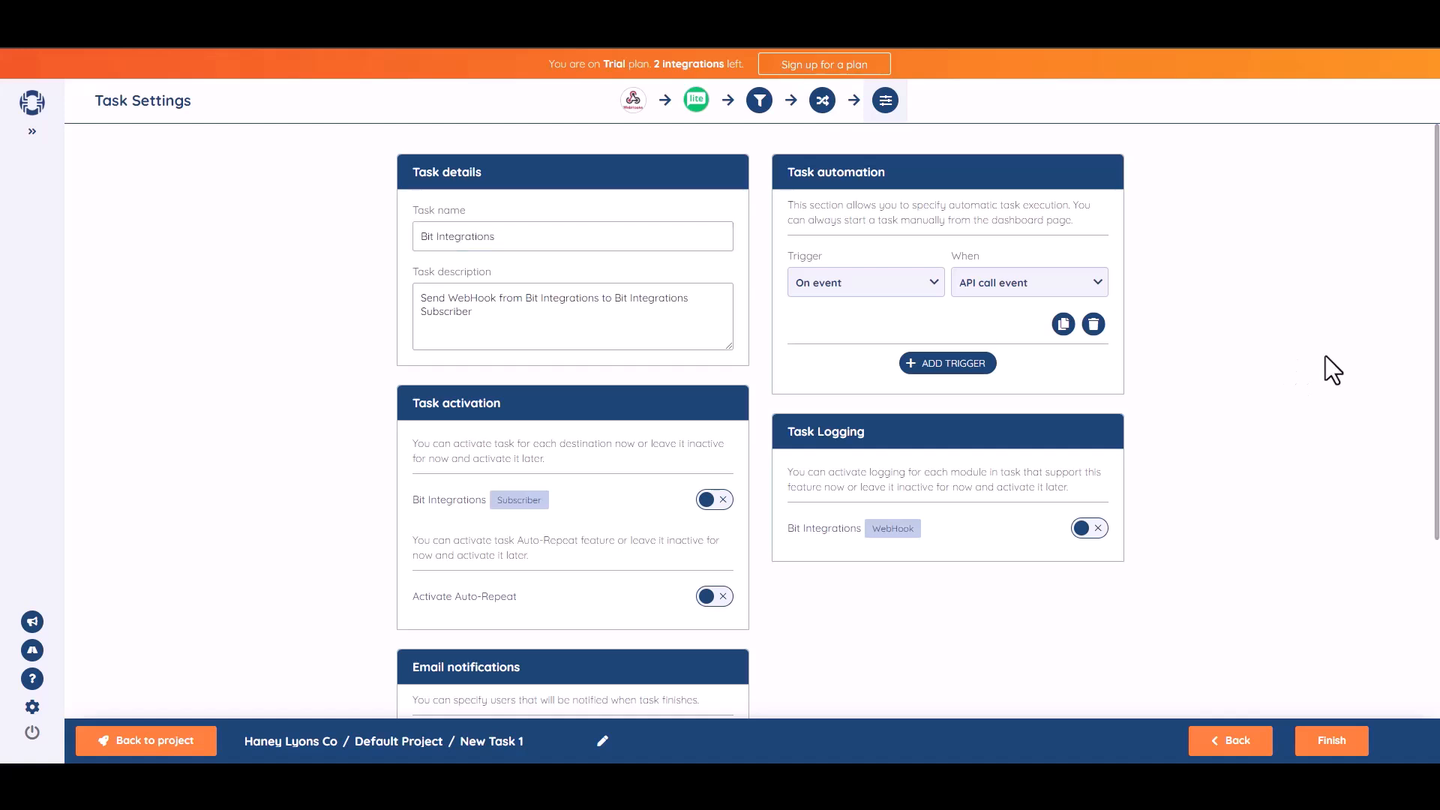
pyautogui.scroll(-1, 1433, 443)
pyautogui.moveTo(1438, 420); pyautogui.dragTo(1438, 431)
pyautogui.click(722, 424)
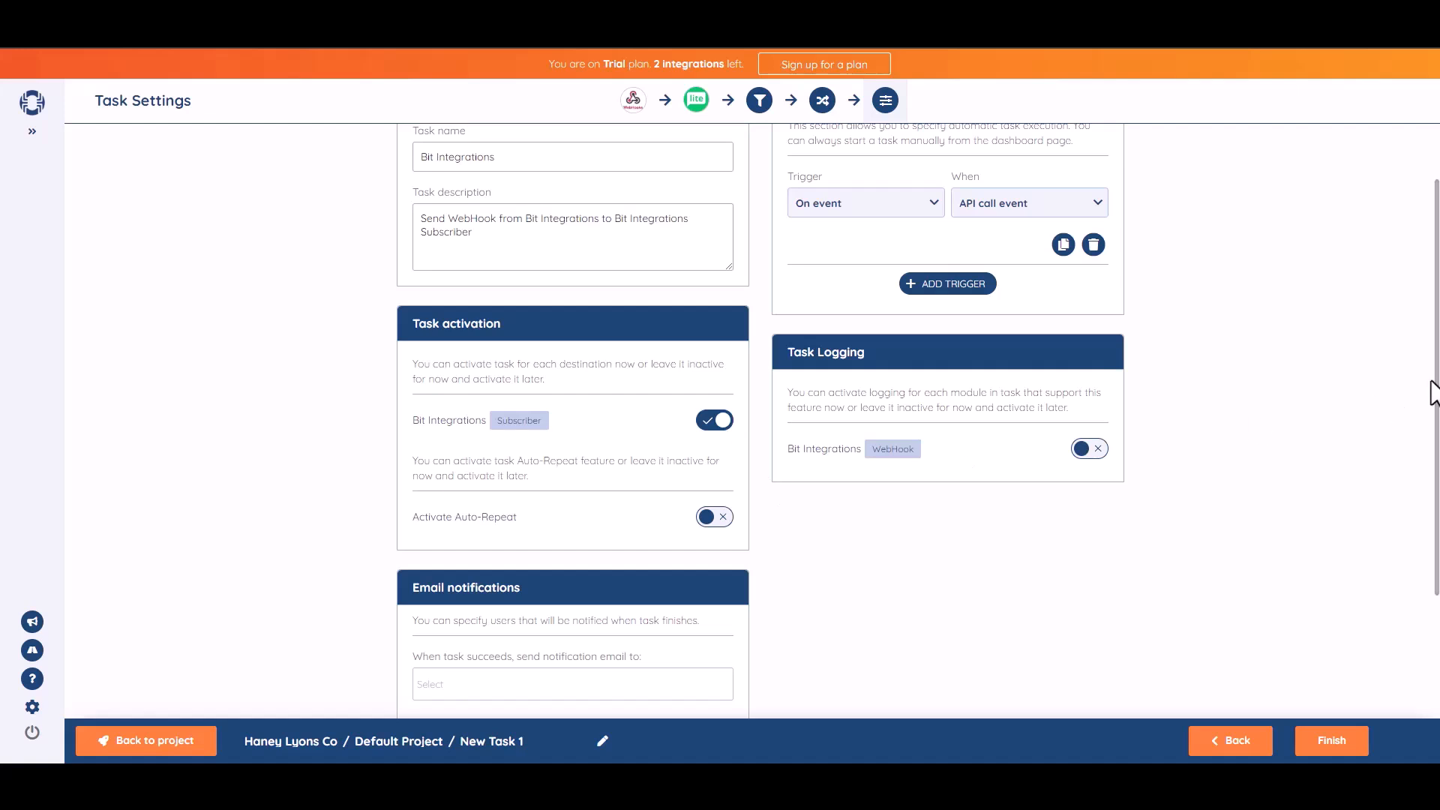
pyautogui.scroll(-2, 1414, 412)
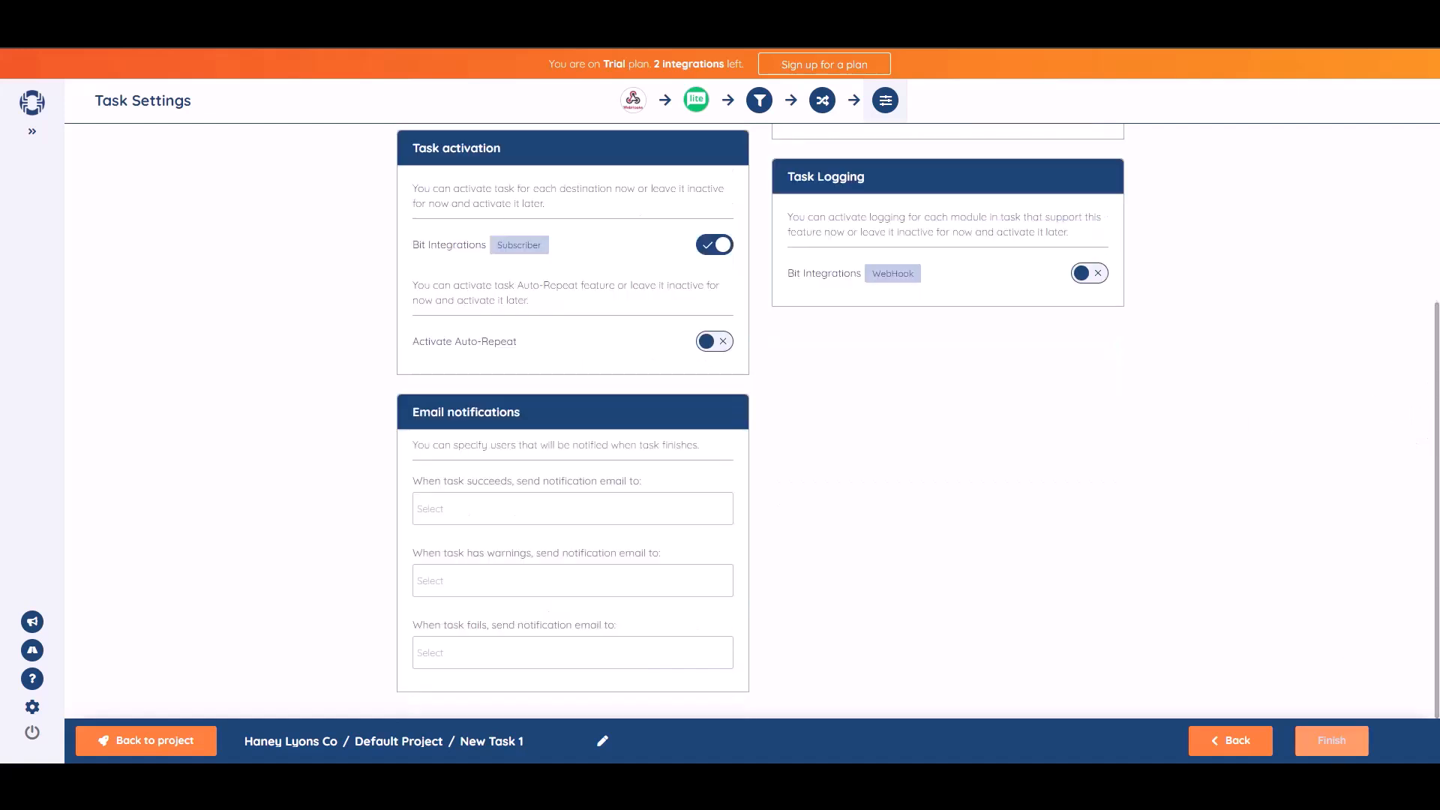
pyautogui.click(1336, 752)
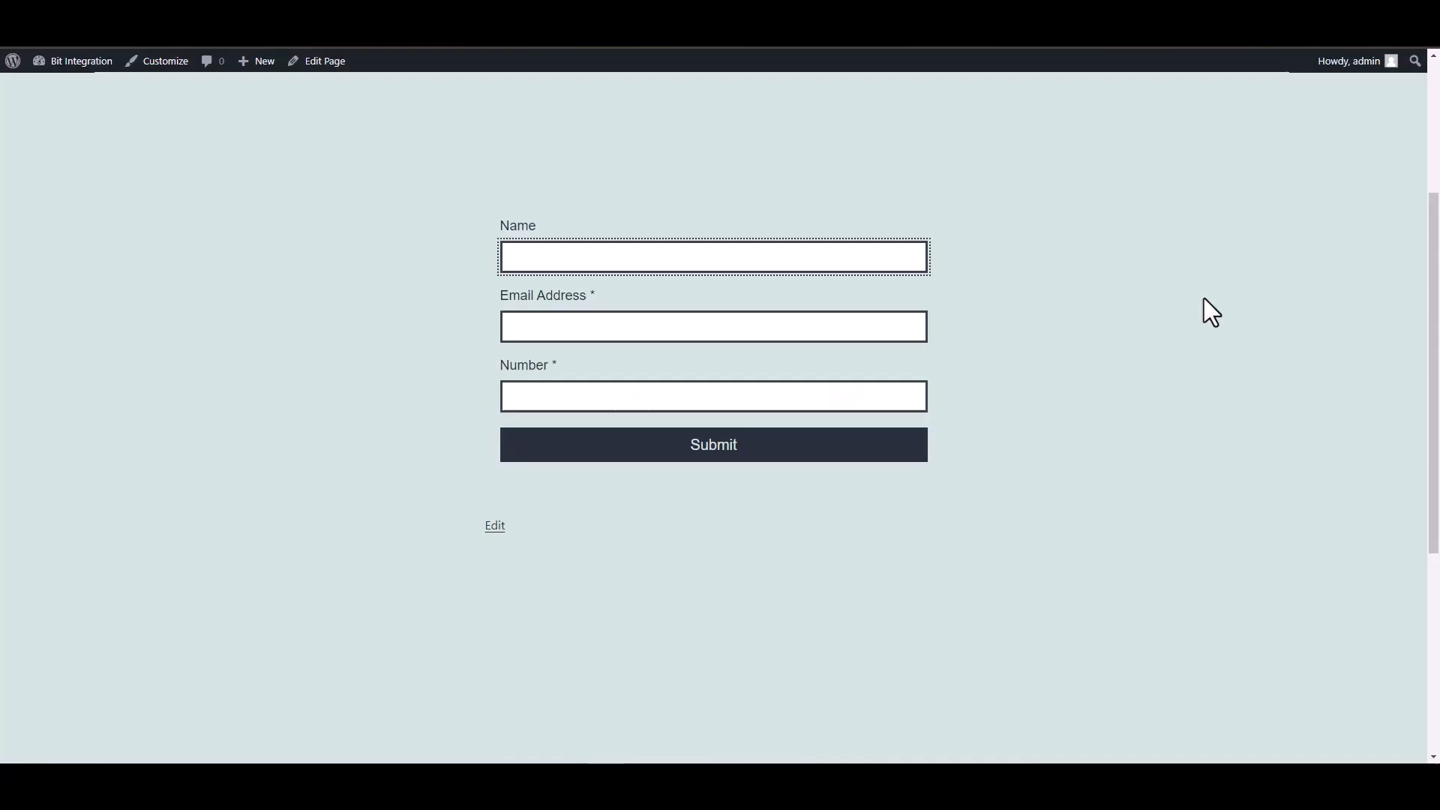
# On the website's contact form, enter Bit Integrations as the name and fill in the contact's email address.
pyautogui.write('Bir')
pyautogui.press('BackSpace')
pyautogui.write('t Integrtations')
pyautogui.click(861, 328)
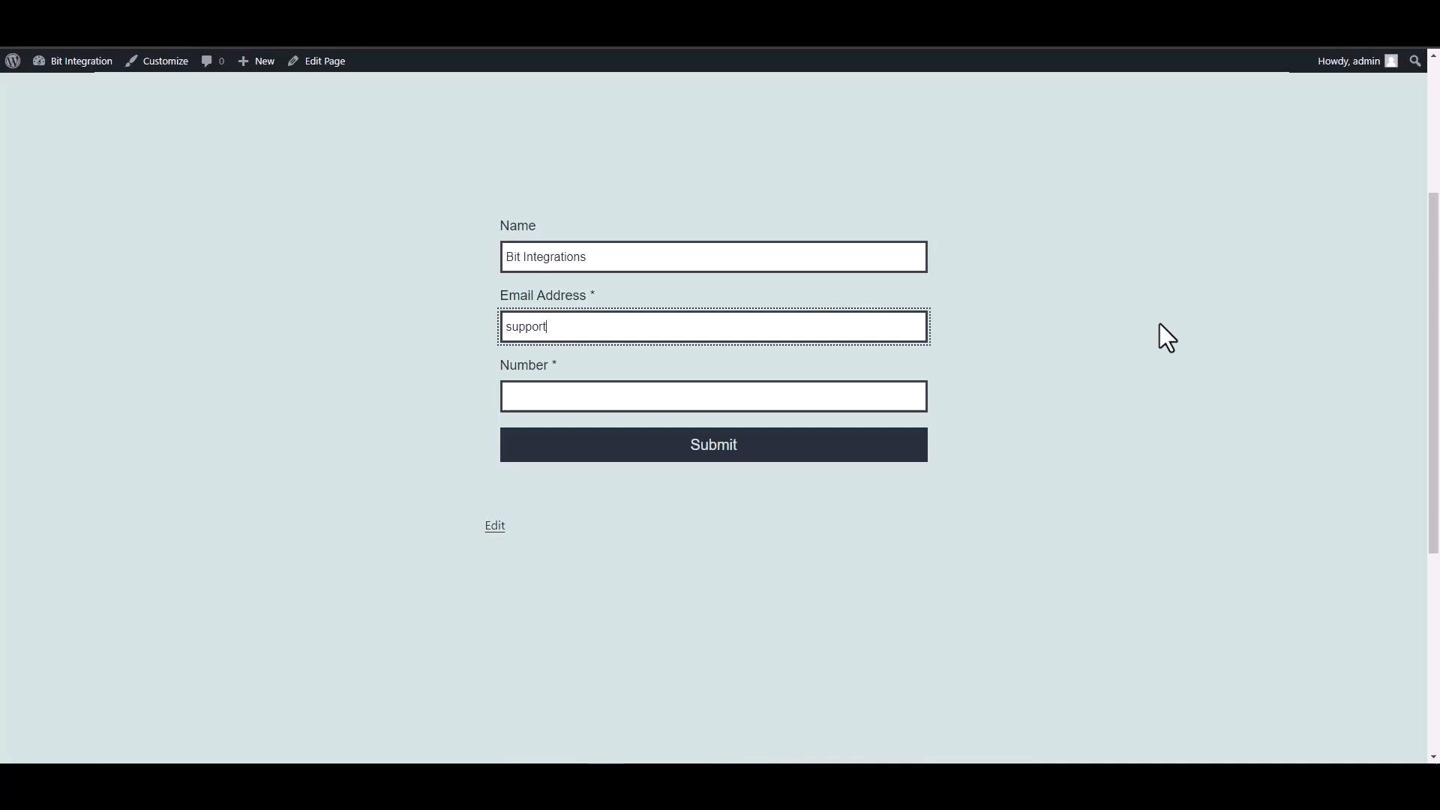
# Fill in the contact's phone number and submit the form.
pyautogui.click(915, 394)
pyautogui.write('44455566')
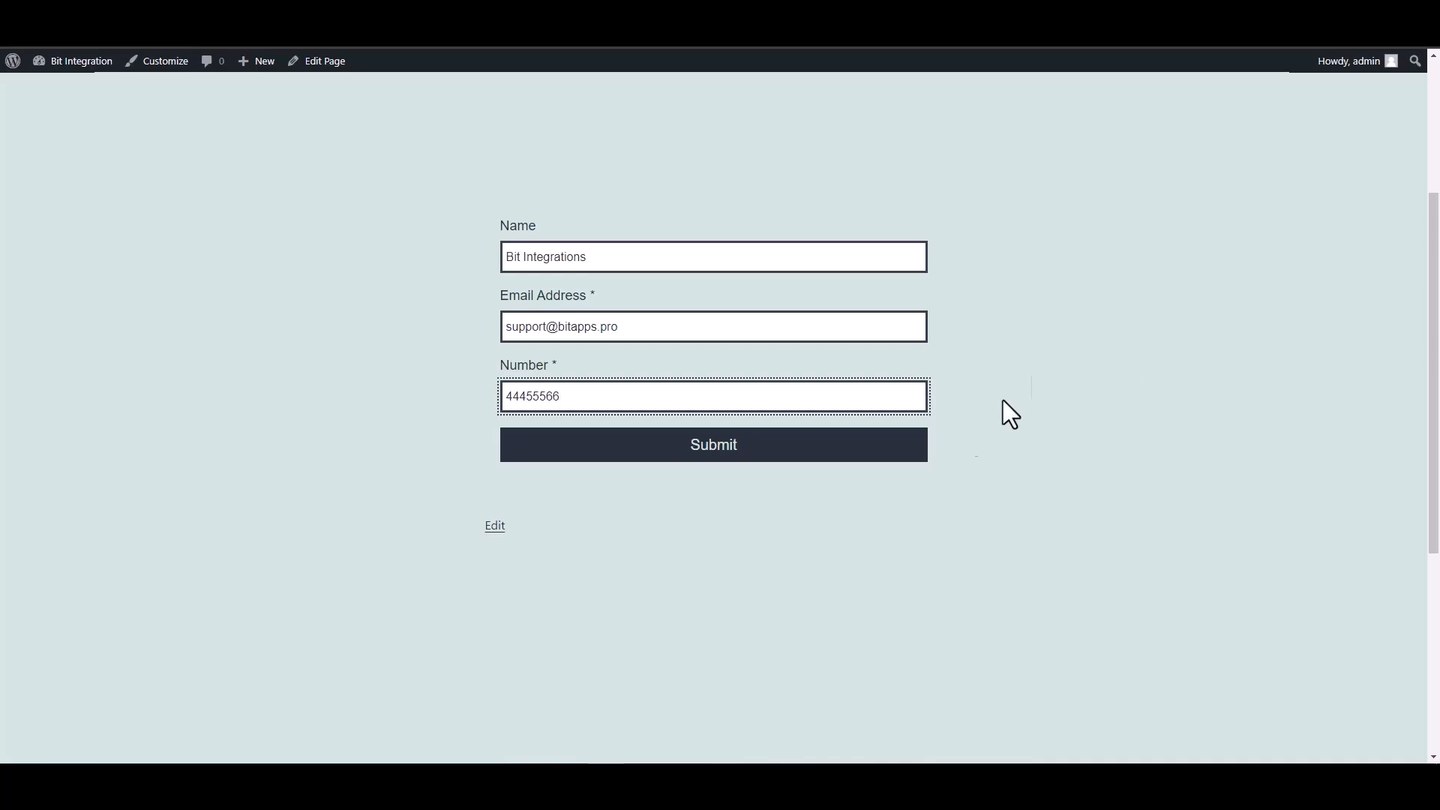
pyautogui.write('6')
pyautogui.click(655, 458)
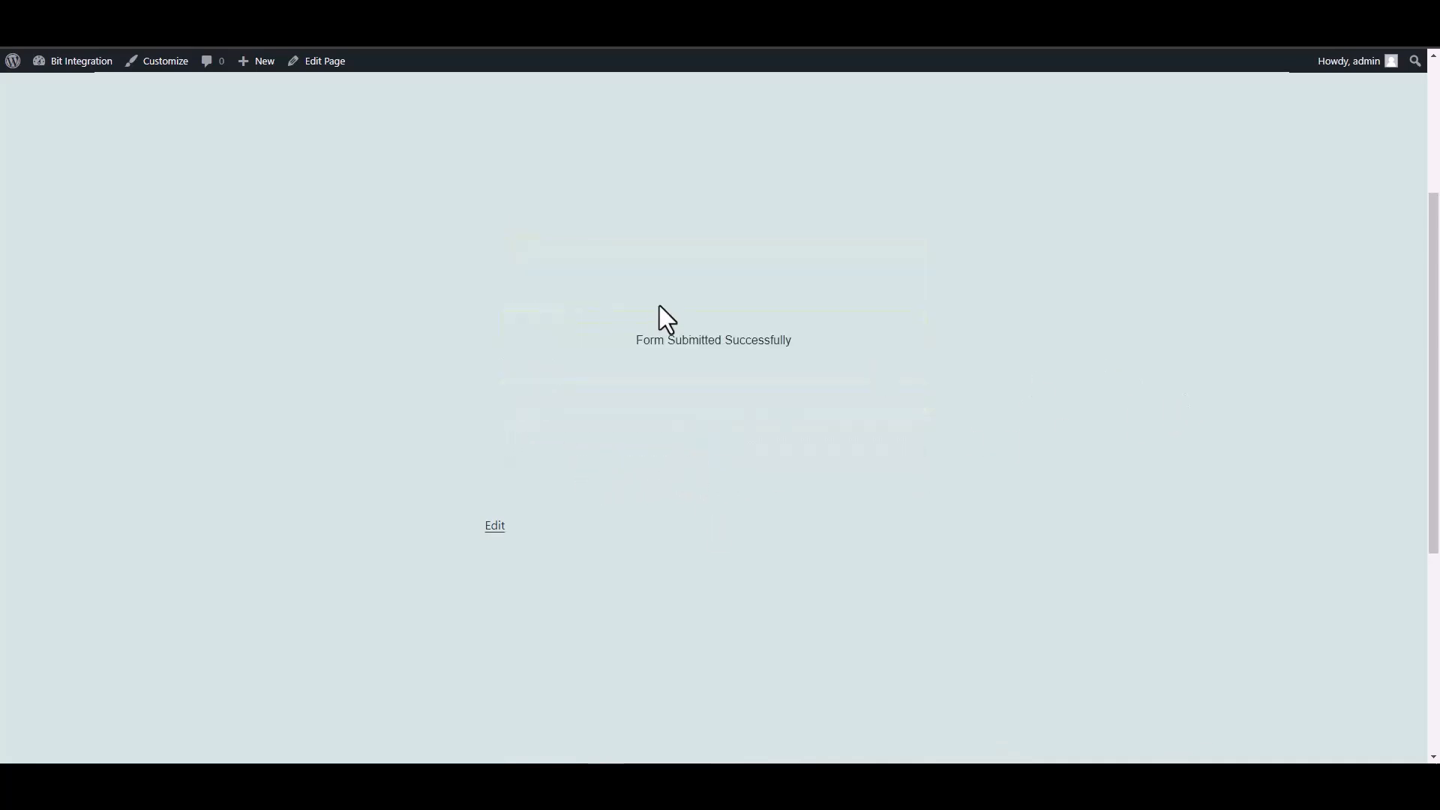
pyautogui.moveTo(630, 342); pyautogui.dragTo(878, 356)
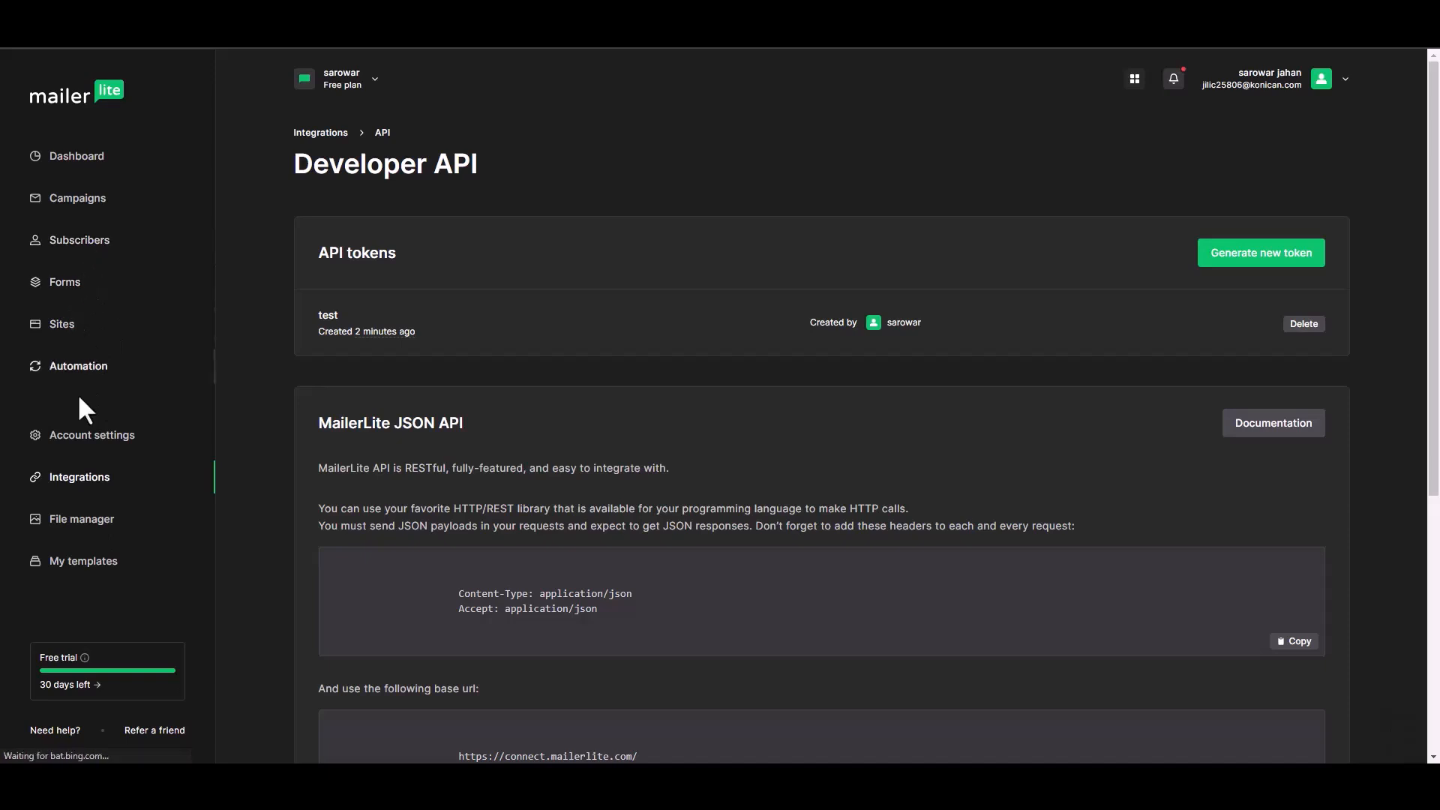
# In MailerLite, open the profile of the subscriber named Bit Integrations and examine the subscriber details and activity.
pyautogui.click(84, 247)
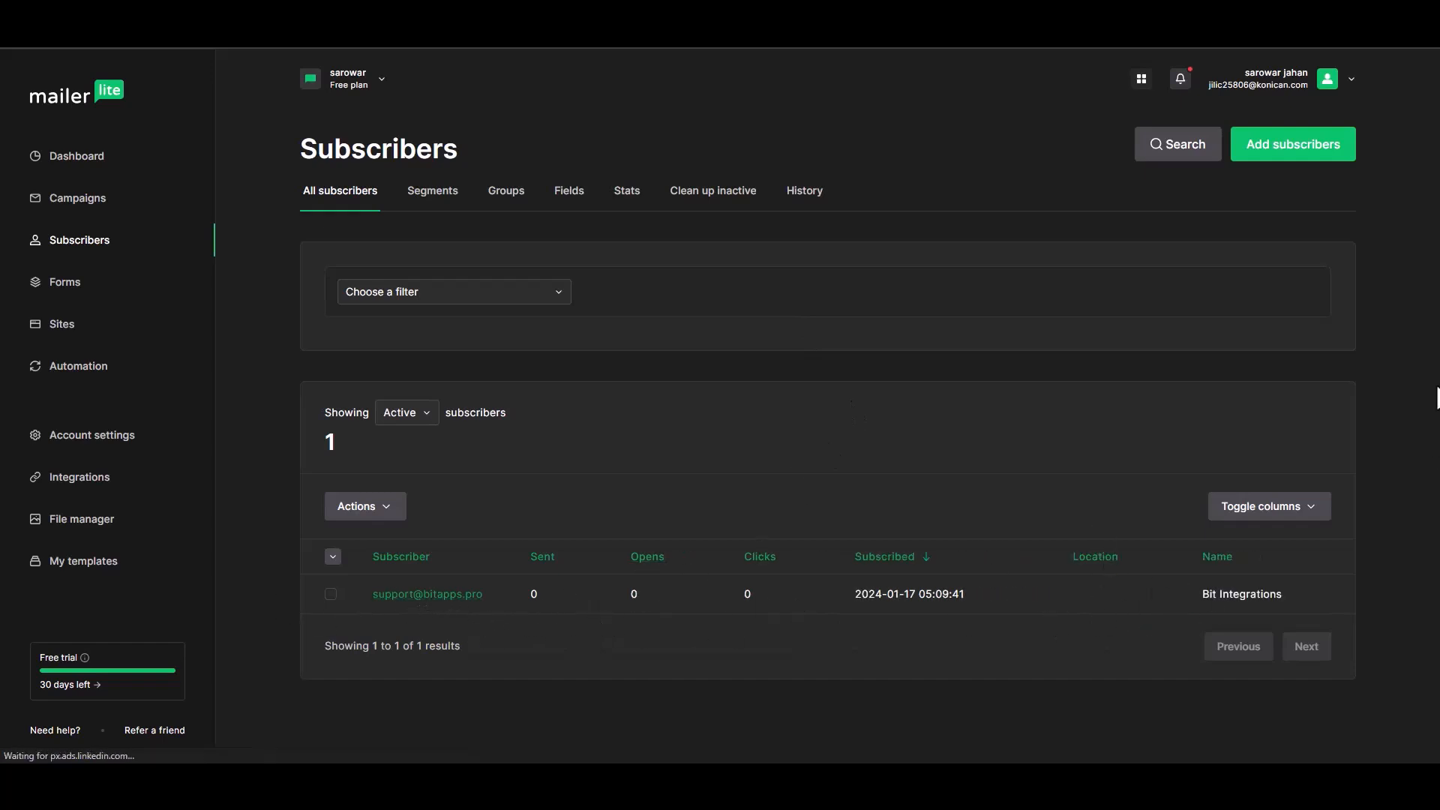
pyautogui.click(465, 597)
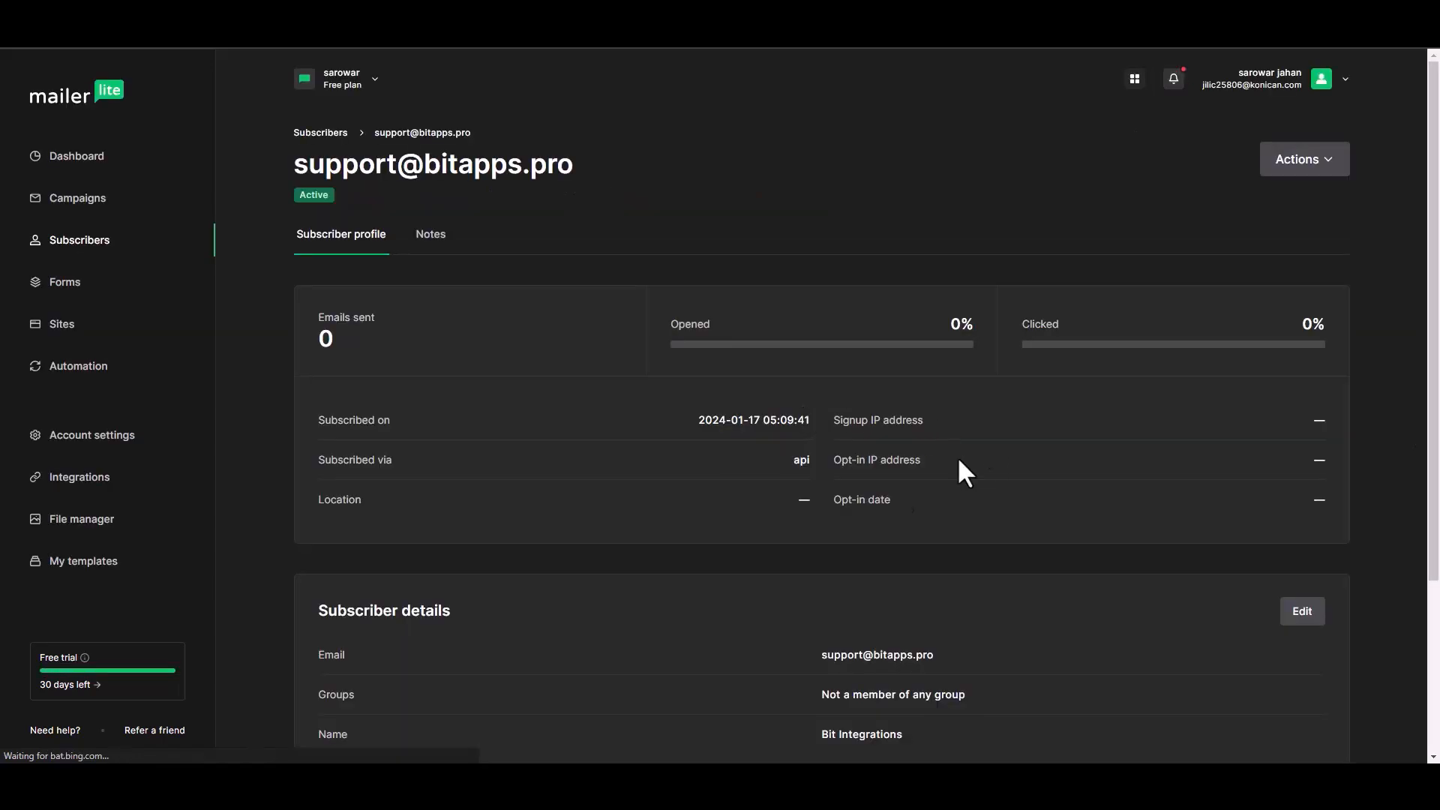
pyautogui.moveTo(1433, 312); pyautogui.dragTo(1430, 424)
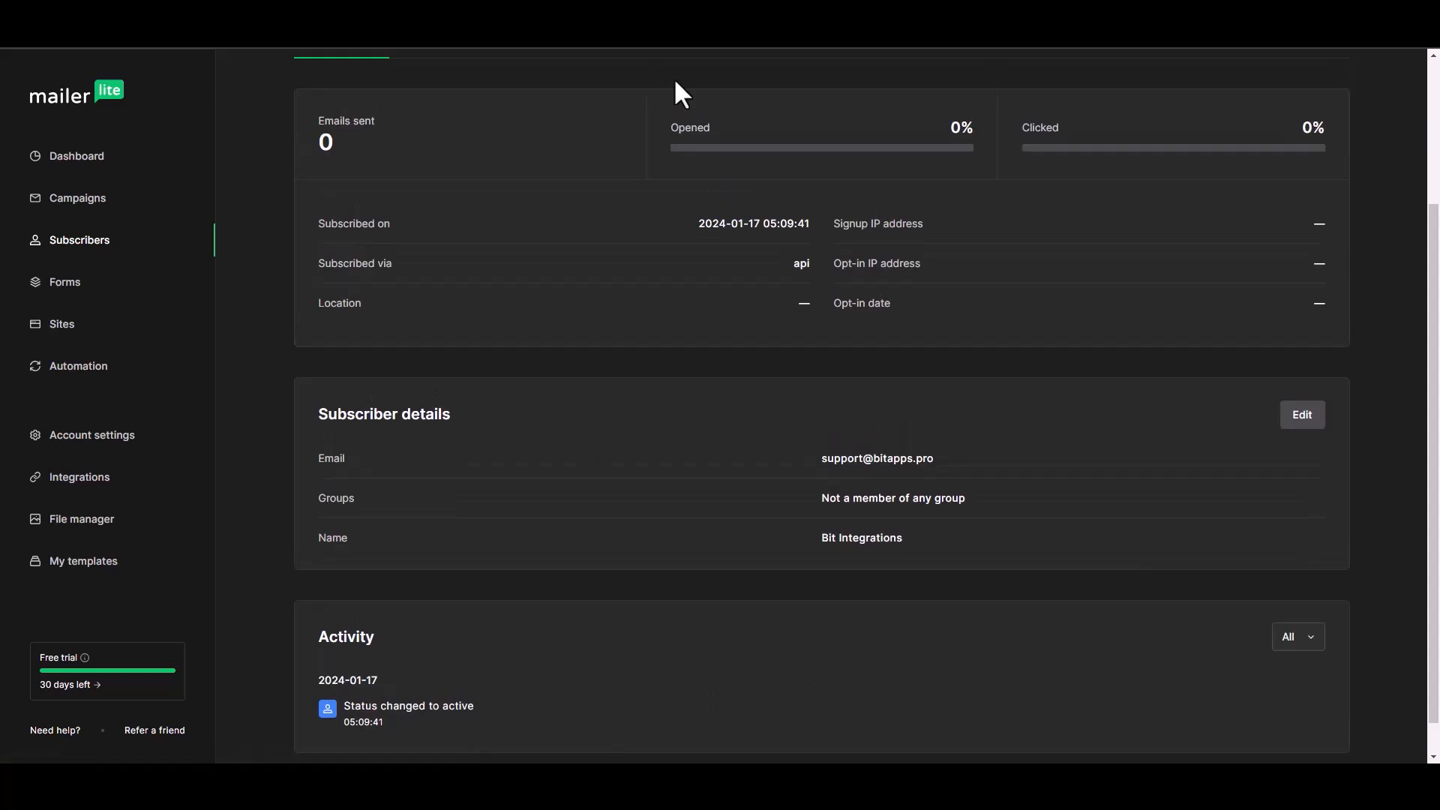